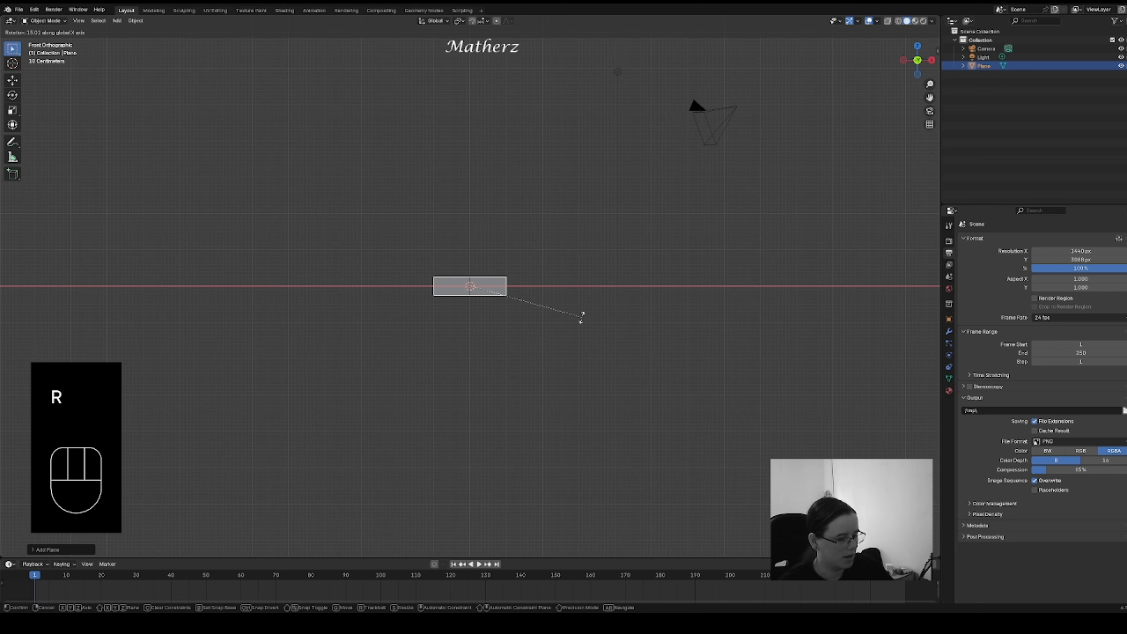
- Rotate the plane 90° around the X axis and scale it up into a tall, upright rectangle
text(90)
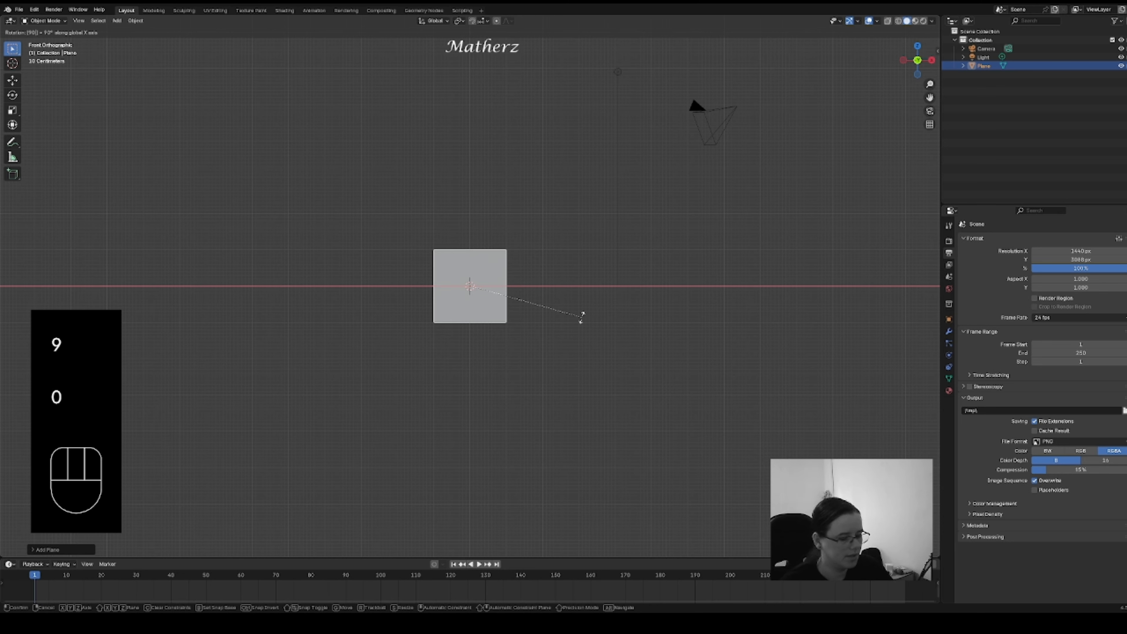
key(Return)
key(s)
middle_drag(558, 330, 554, 453)
key(s)
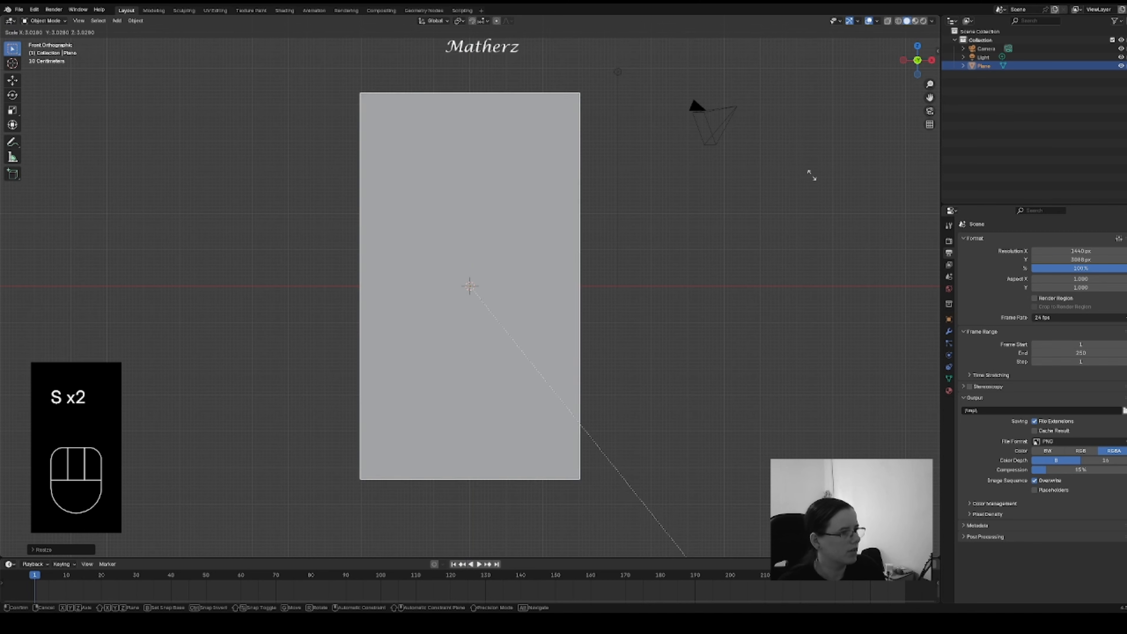
click(862, 231)
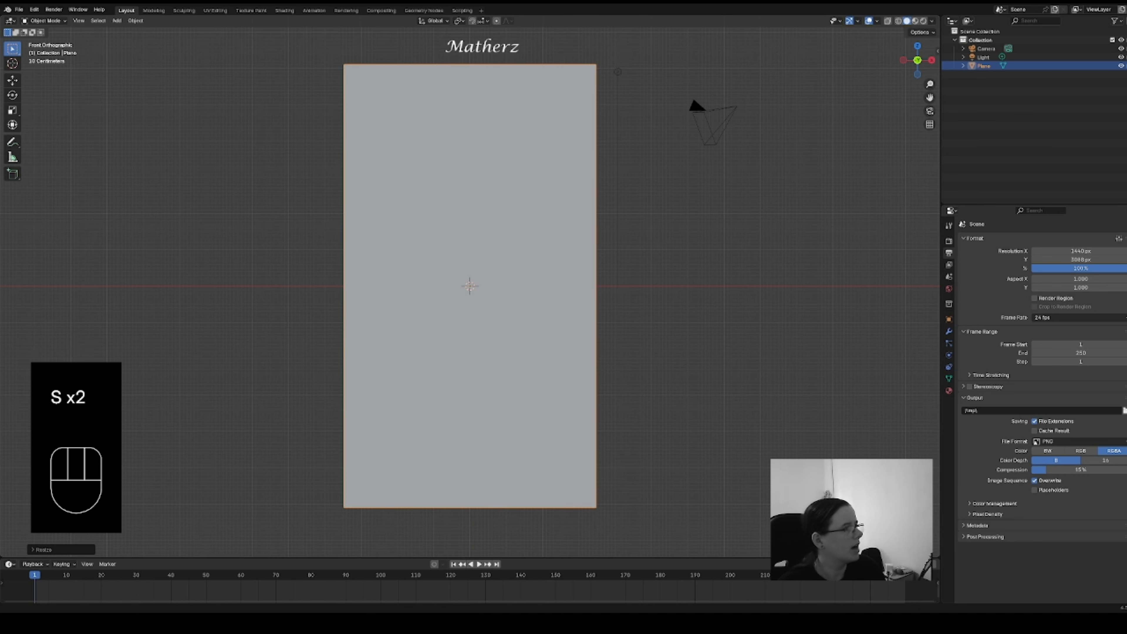
- Align the active camera to the current front view and enlarge the plane until it covers the whole camera frame
click(77, 21)
mouse_move(121, 151)
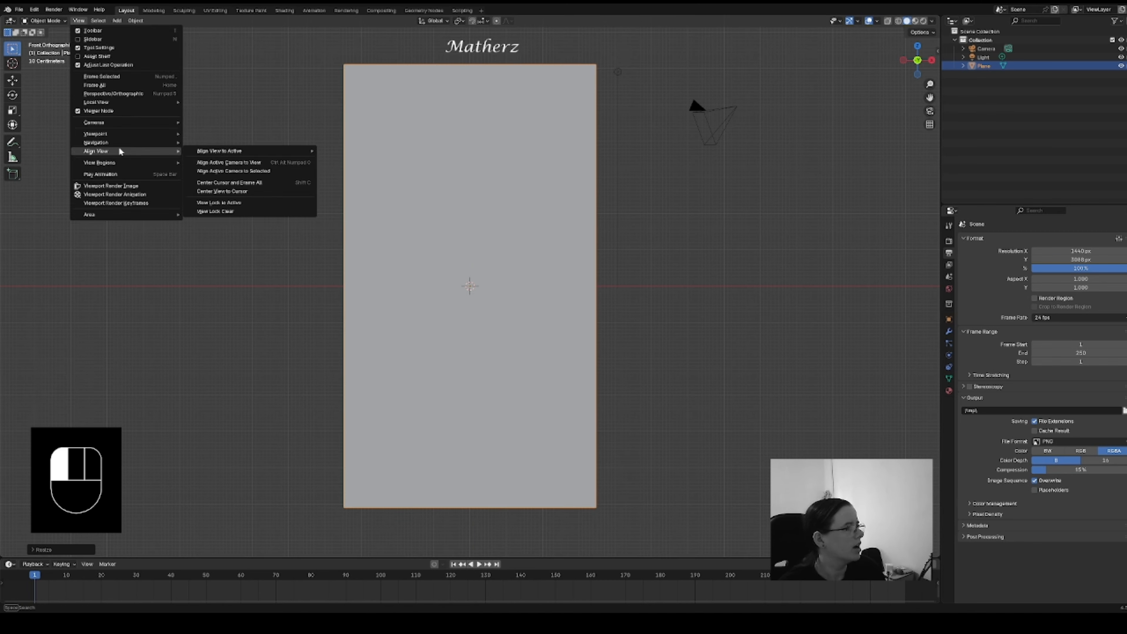
click(247, 163)
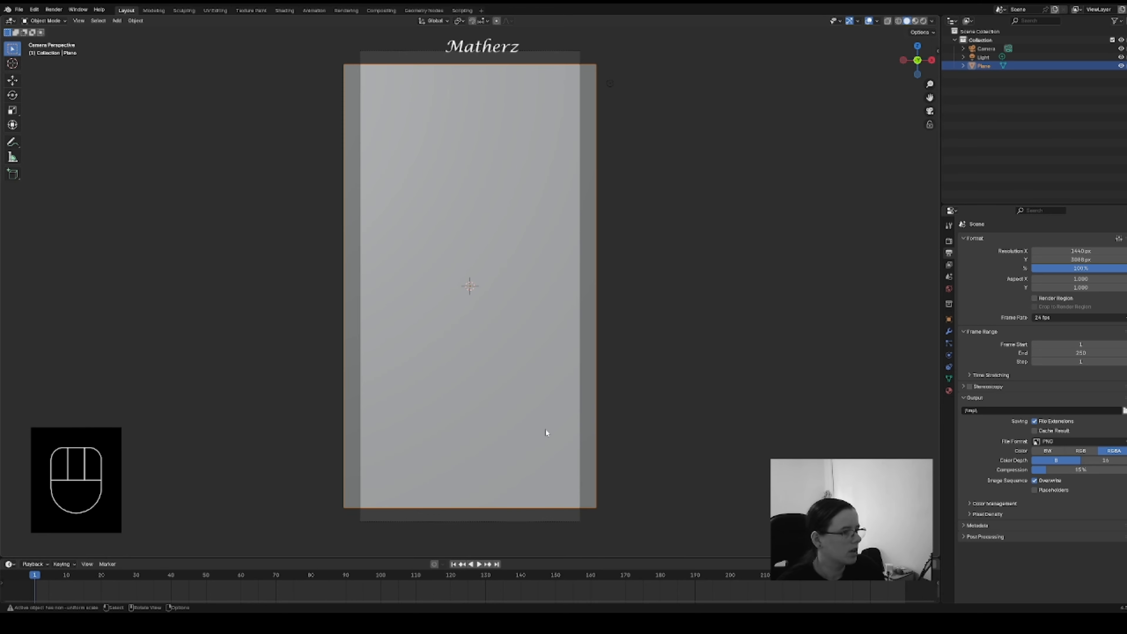
key(s)
click(561, 450)
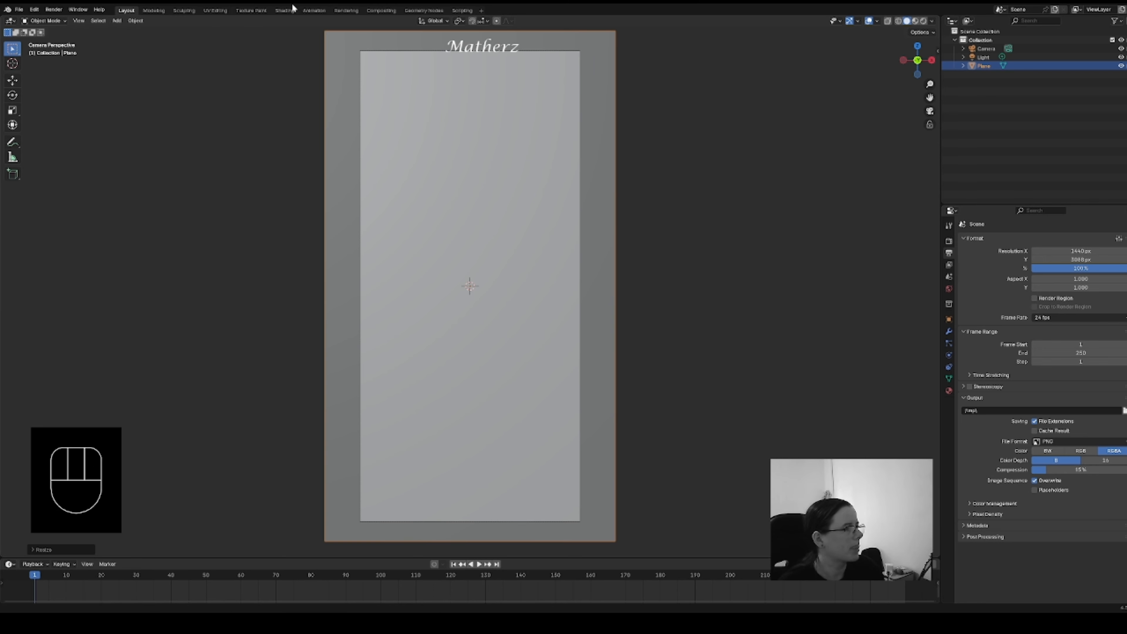
- Switch to the Shading workspace and look through the active camera so the whole plane is in view
click(285, 10)
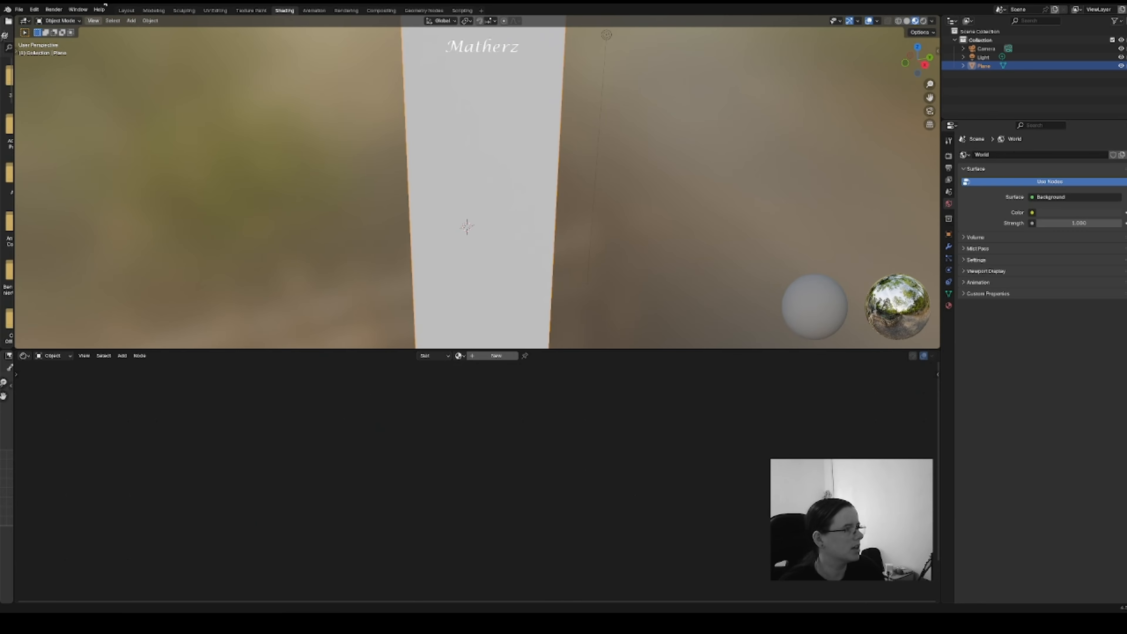
click(92, 20)
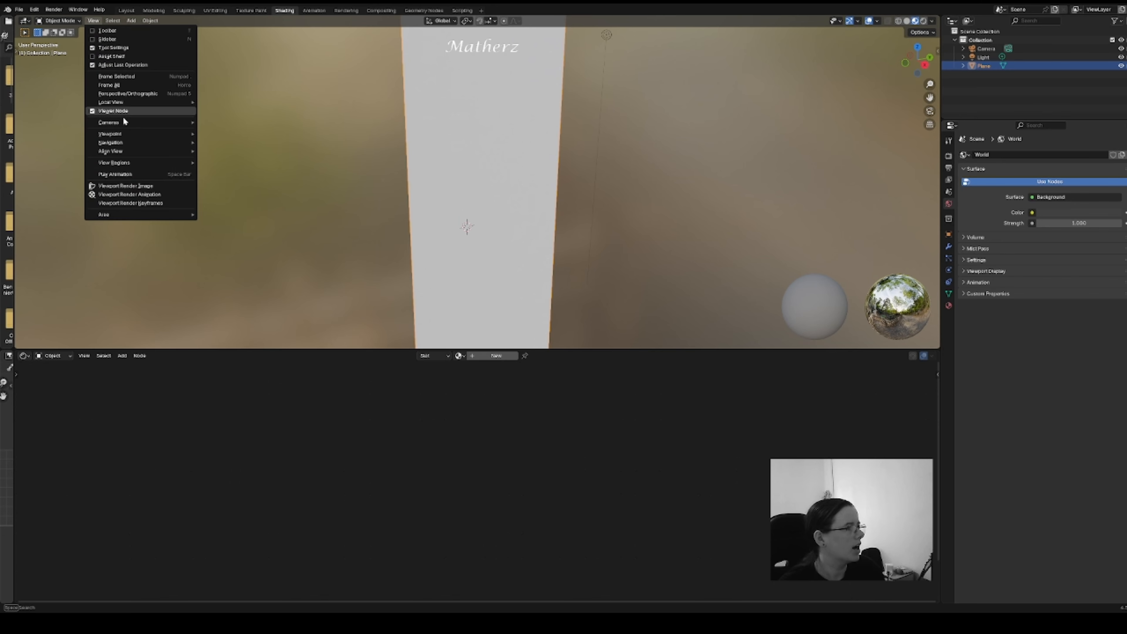
mouse_move(125, 121)
click(252, 131)
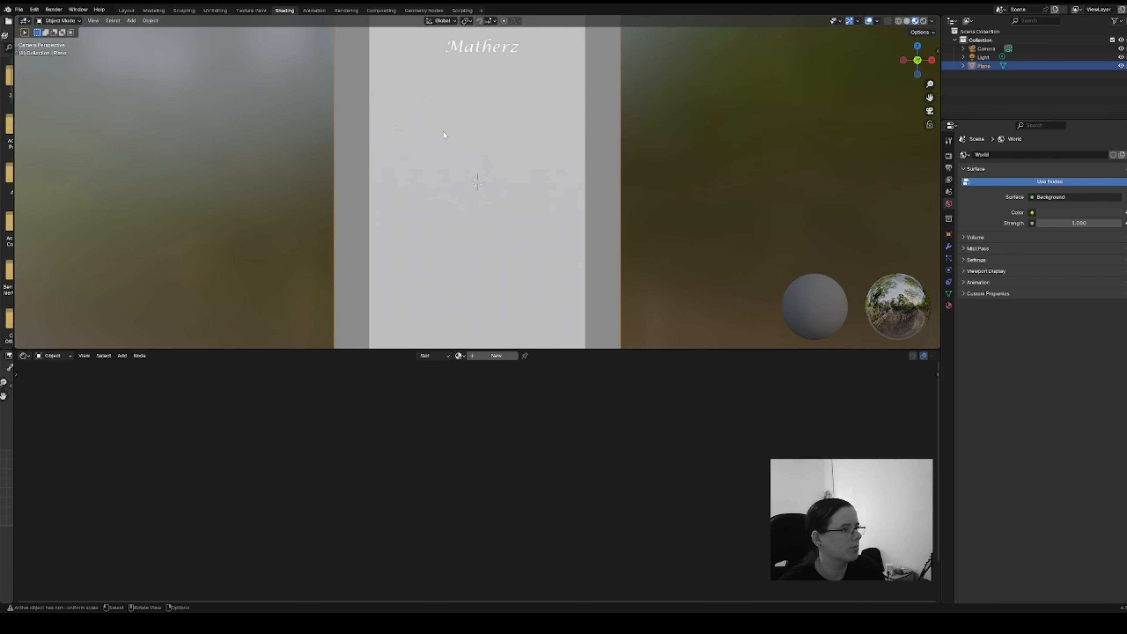
scroll(444, 142, down, 4)
scroll(454, 163, up, 1)
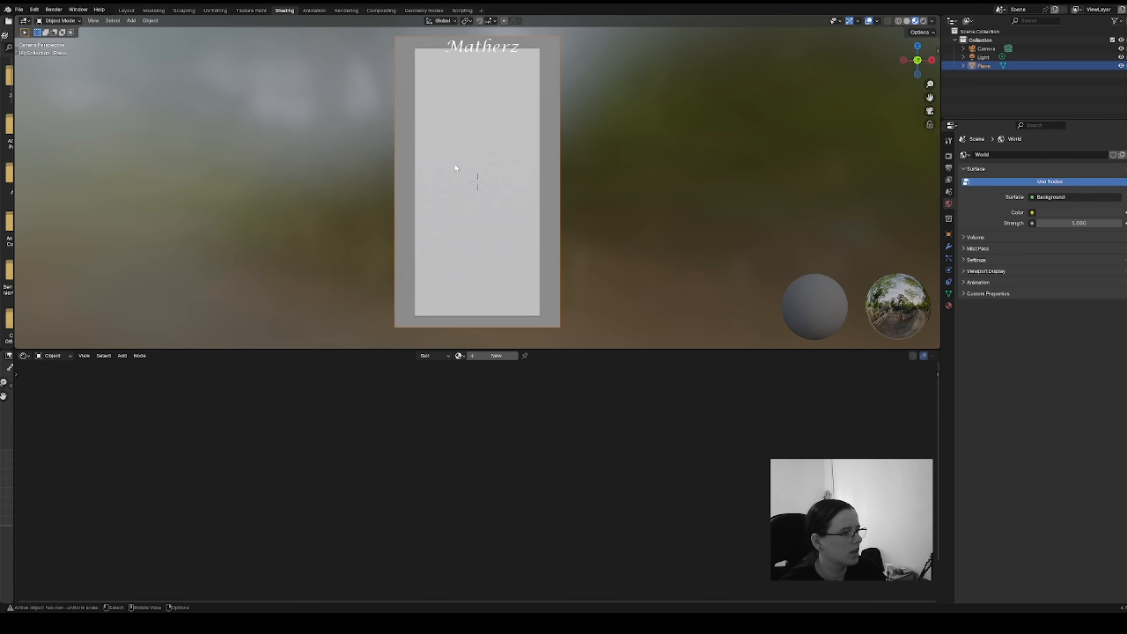
- Create a new material for the plane and connect a Brick Texture node's Color to the Principled BSDF's Base Color
click(504, 355)
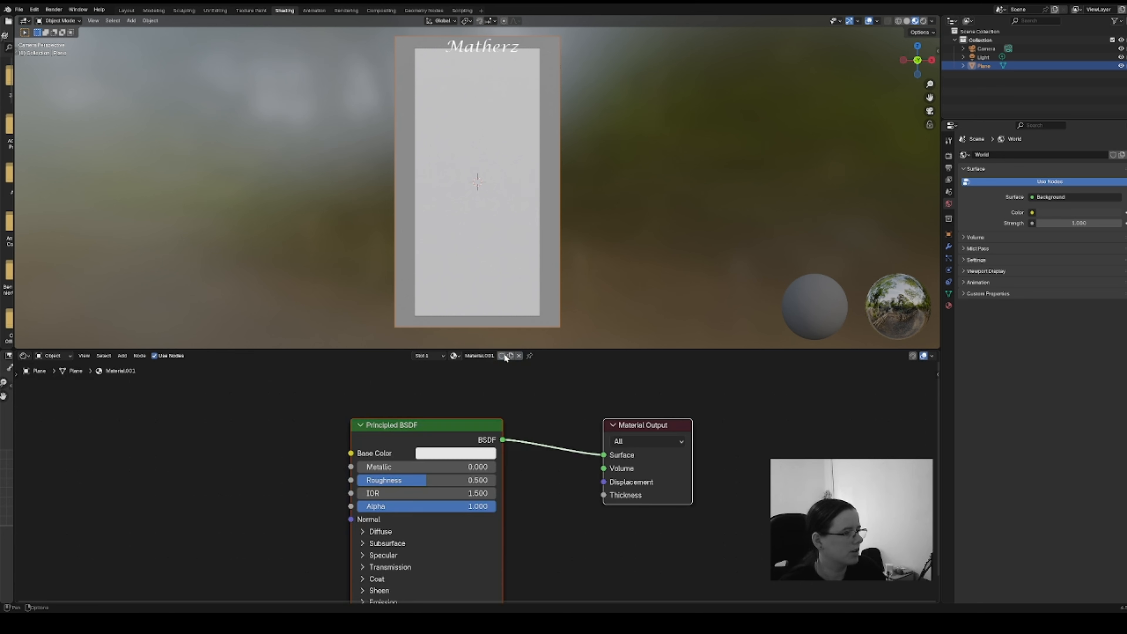
click(124, 355)
text(b)
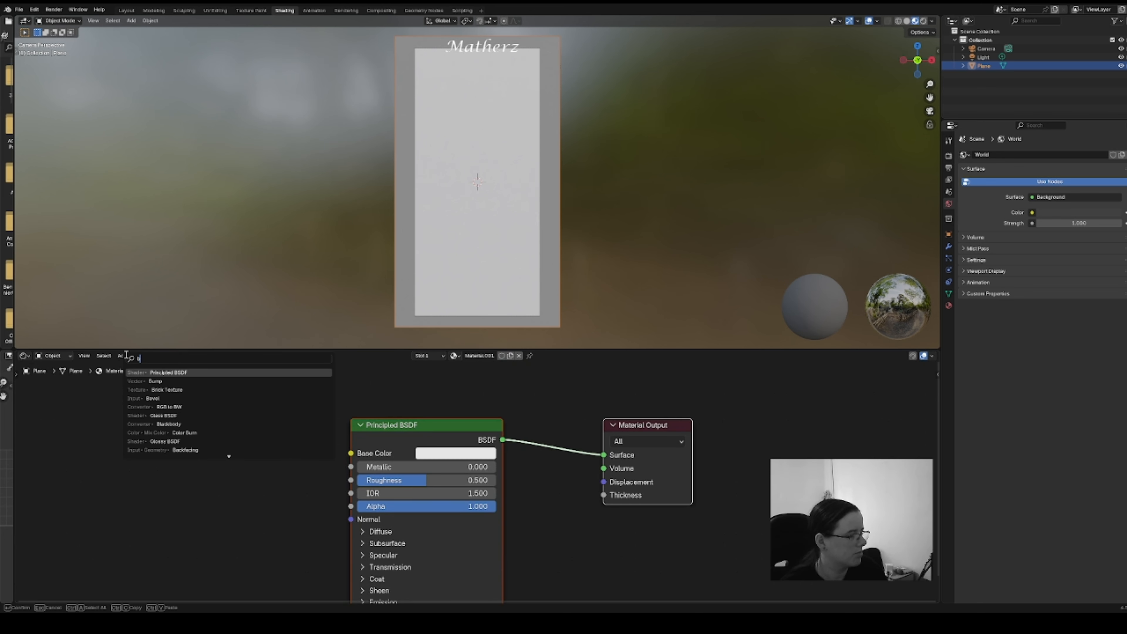
text(r)
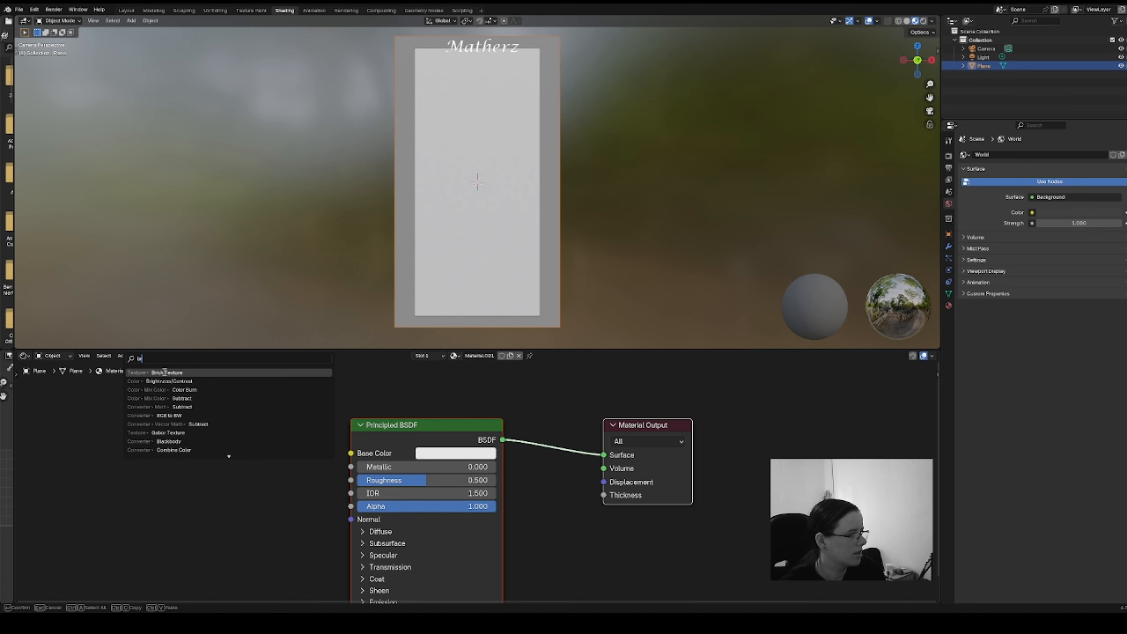
click(164, 372)
click(246, 424)
drag(250, 439, 351, 452)
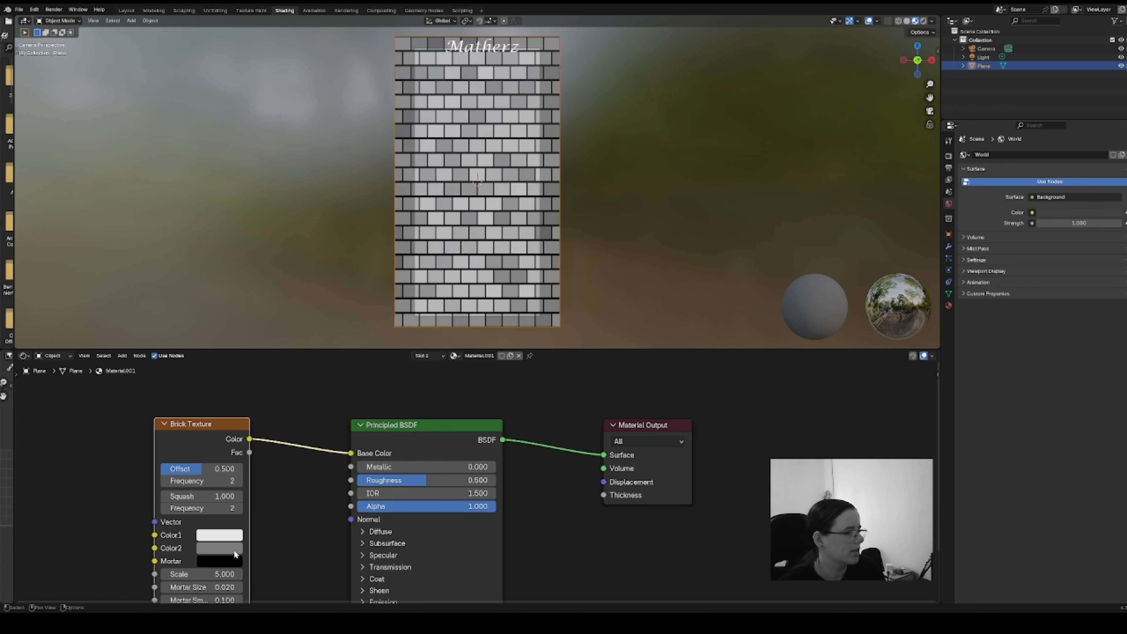
- Set the Brick Texture's scale to 8.2 and stretch the plane wider along the X axis
drag(209, 574, 244, 574)
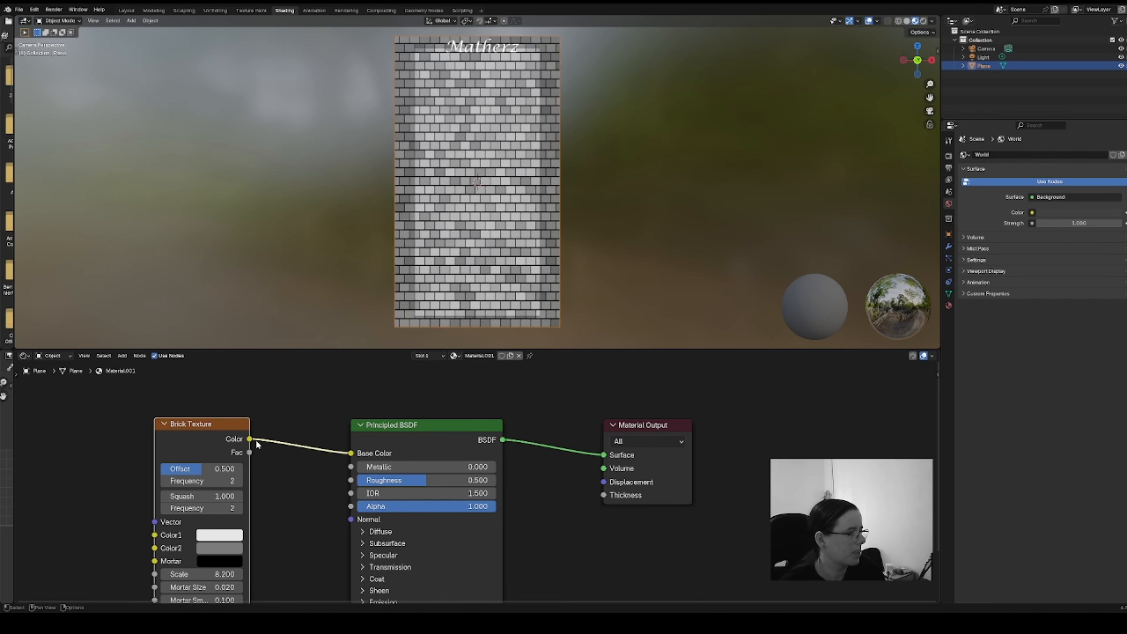
scroll(552, 225, up, 4)
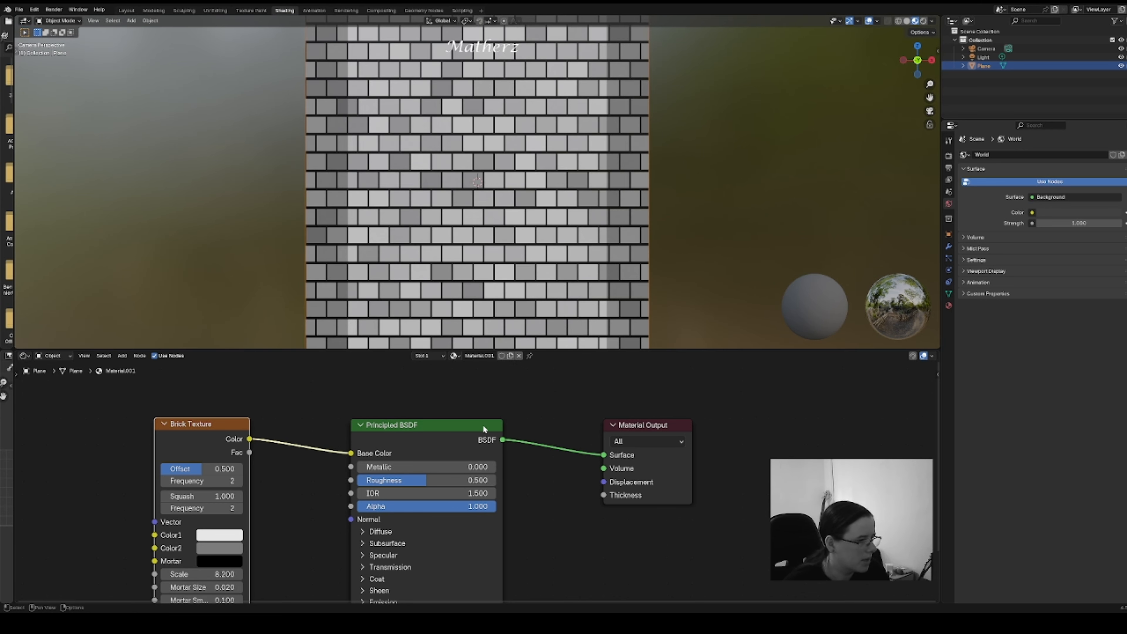
drag(482, 425, 528, 421)
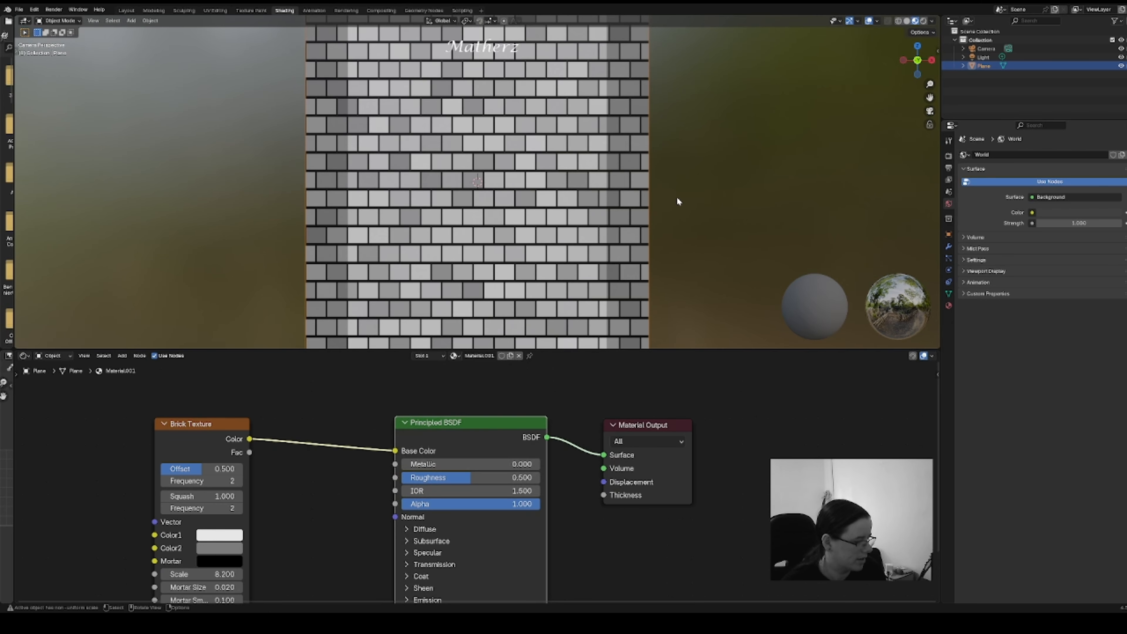
key(s)
key(x)
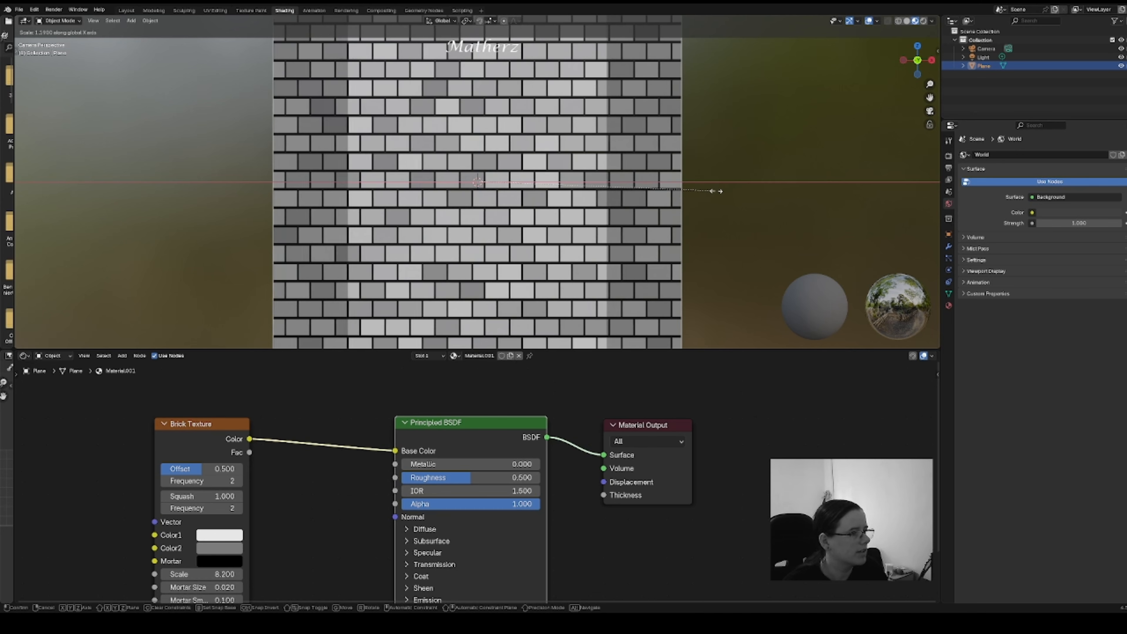
click(725, 193)
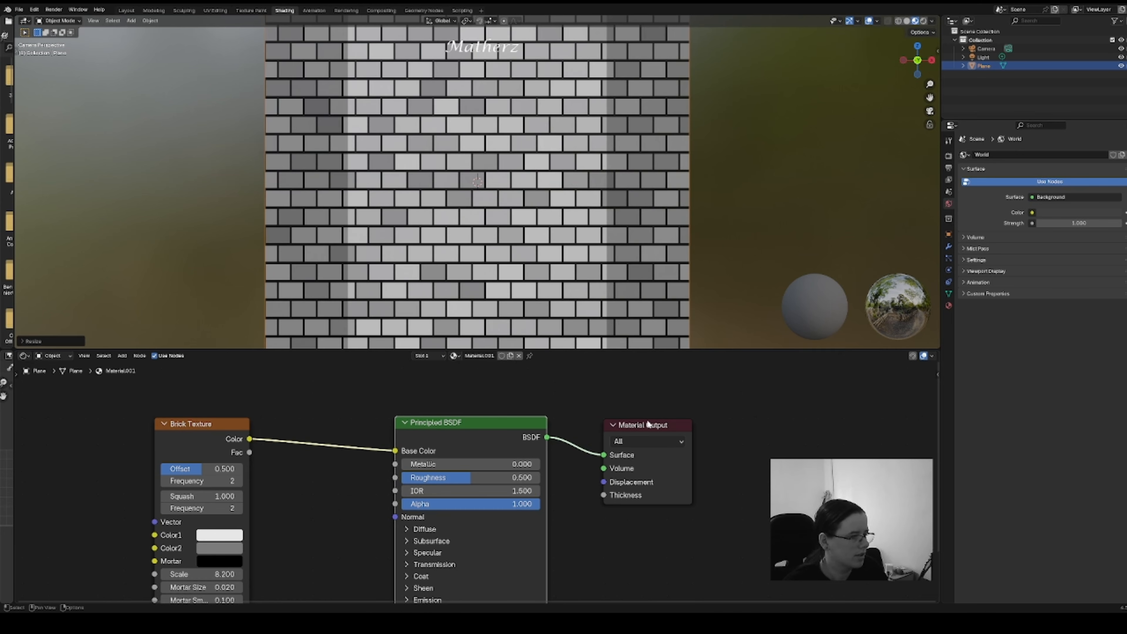
- Spread out the Material Output, Principled BSDF and Brick Texture nodes to make room between them
drag(677, 425, 899, 387)
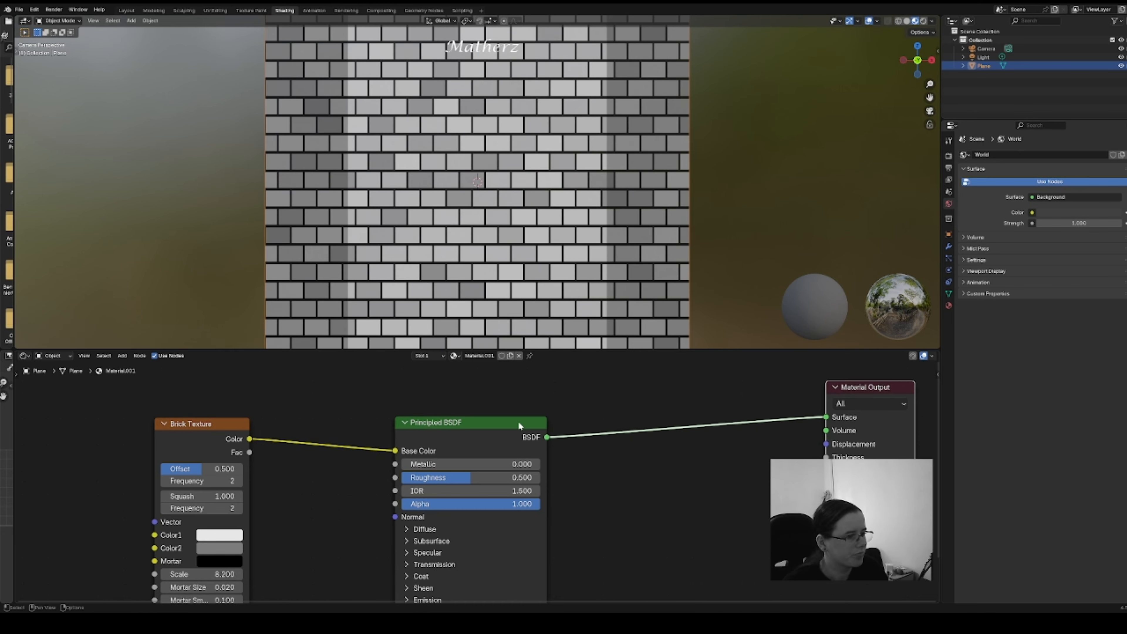
drag(525, 424, 759, 404)
drag(230, 428, 262, 386)
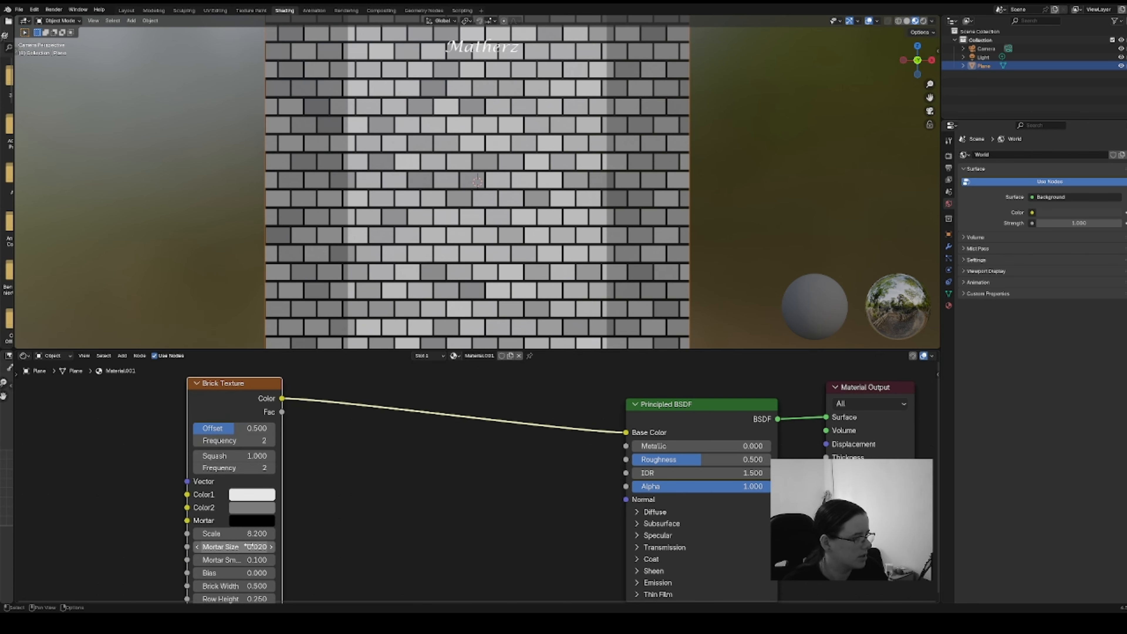
- Set the Brick Texture's Mortar Size to 0.01
click(258, 546)
click(214, 546)
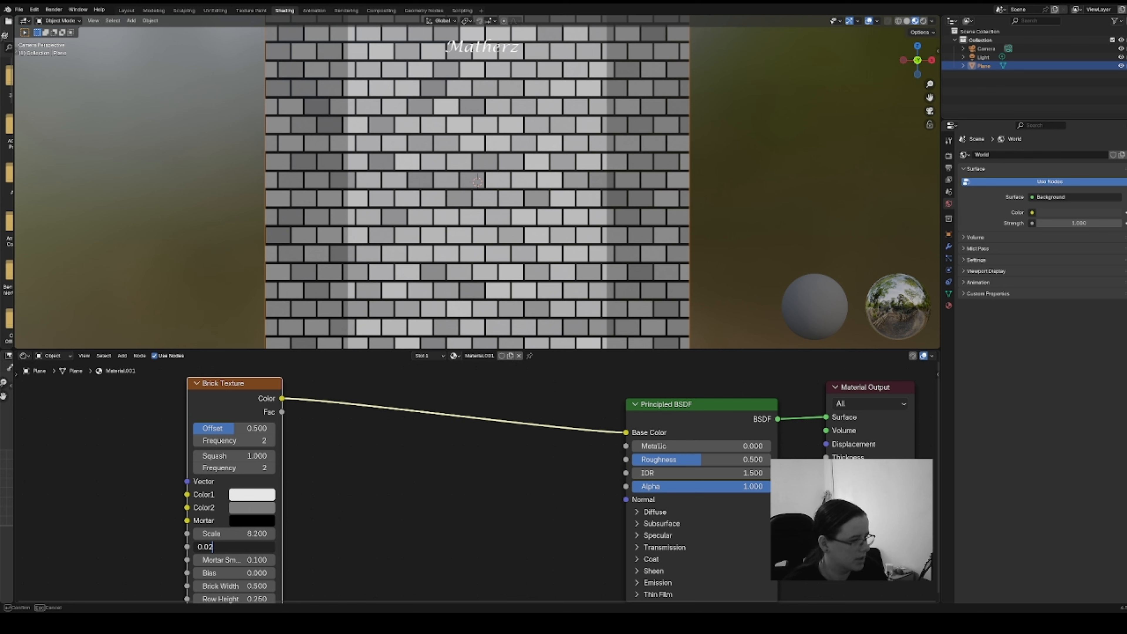
text(1)
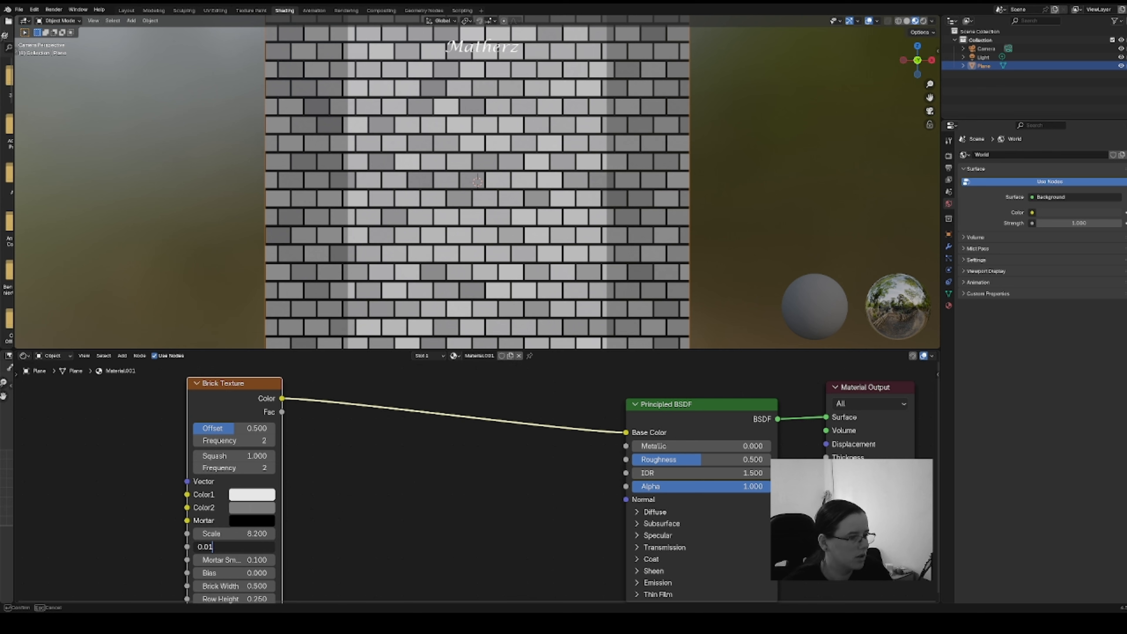
key(Return)
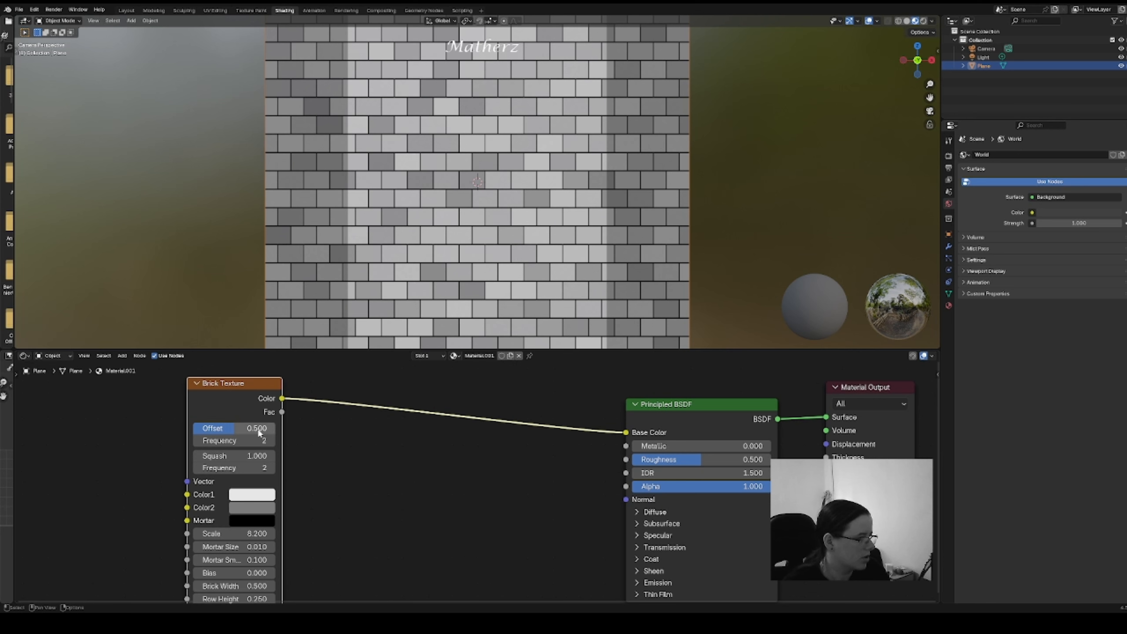
- Add a Noise Texture, connect its Color to the Brick Texture's Color1, and raise the noise scale to about 383.7
click(123, 356)
mouse_move(152, 411)
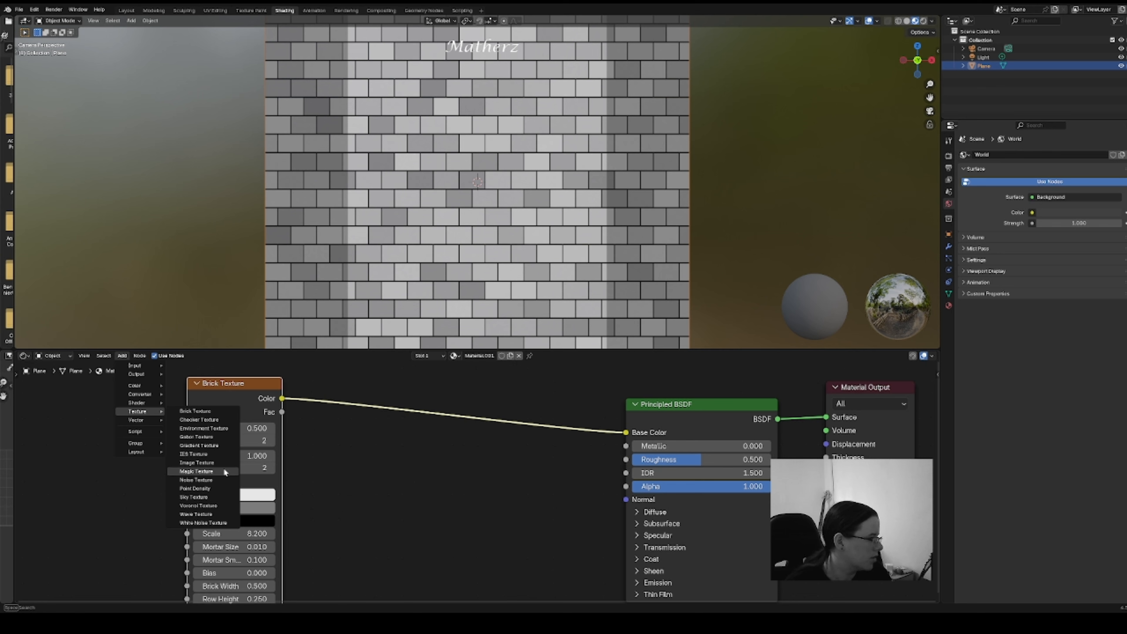
click(223, 479)
click(18, 392)
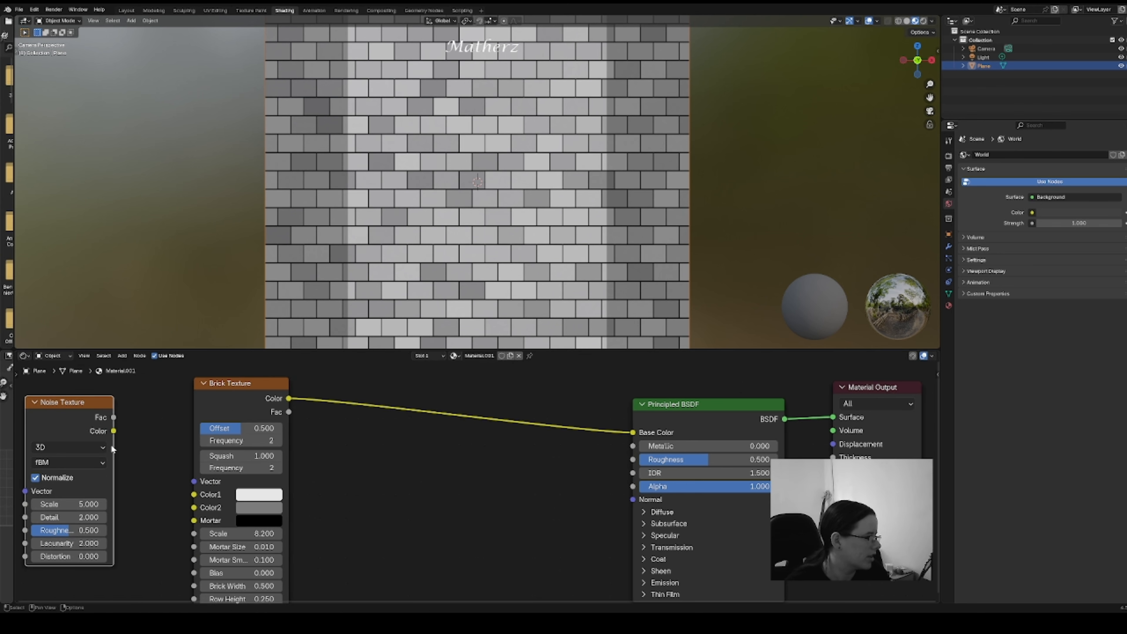
drag(114, 432, 195, 495)
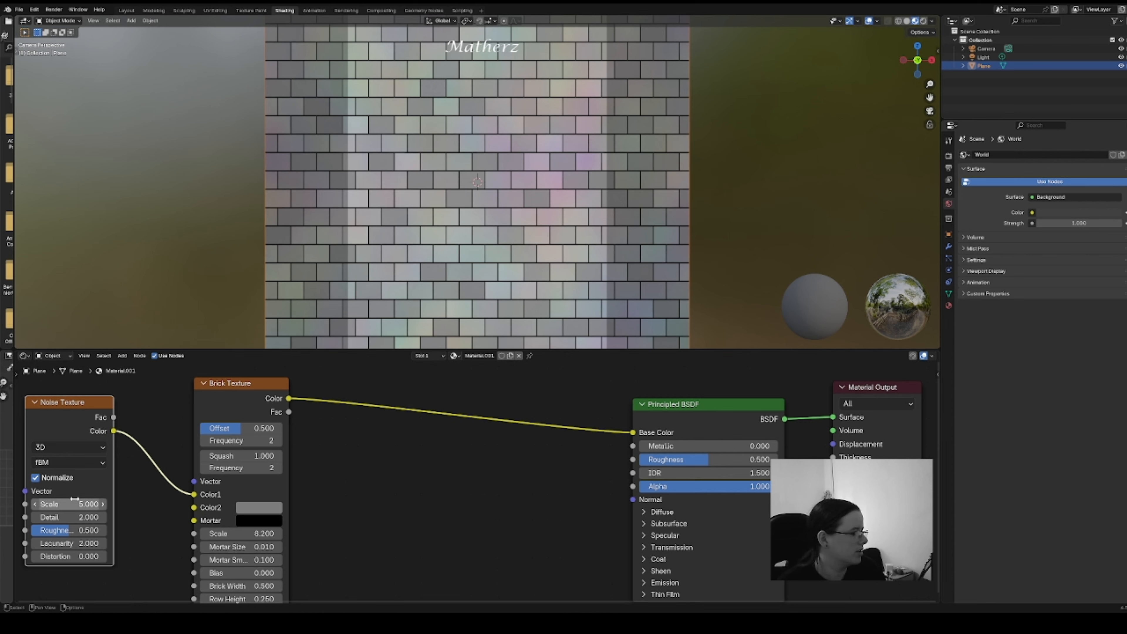
drag(67, 504, 162, 504)
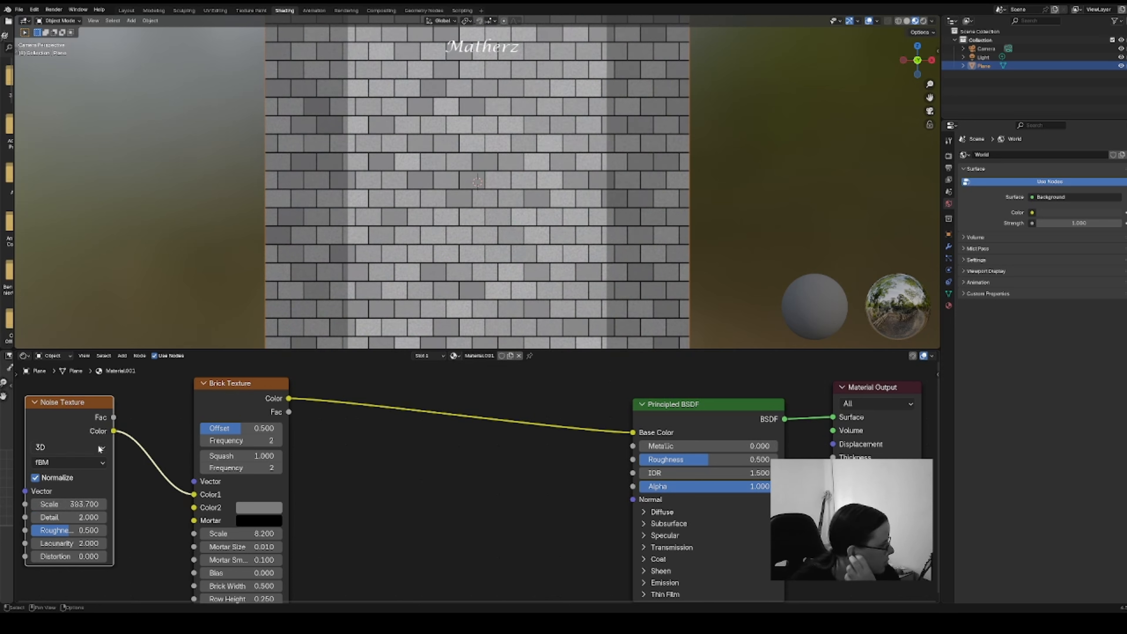
- Duplicate the Noise Texture below the original, connect the copy's Color to the Brick Texture's Color2, and lower its scale to about 347
scroll(278, 460, down, 4)
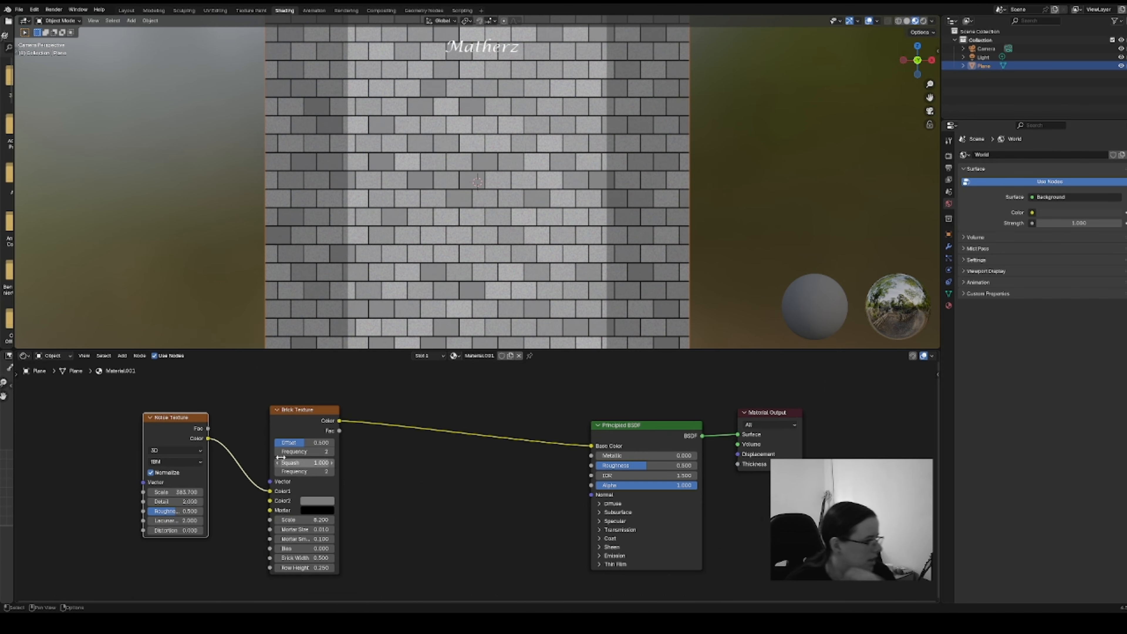
drag(205, 421, 202, 391)
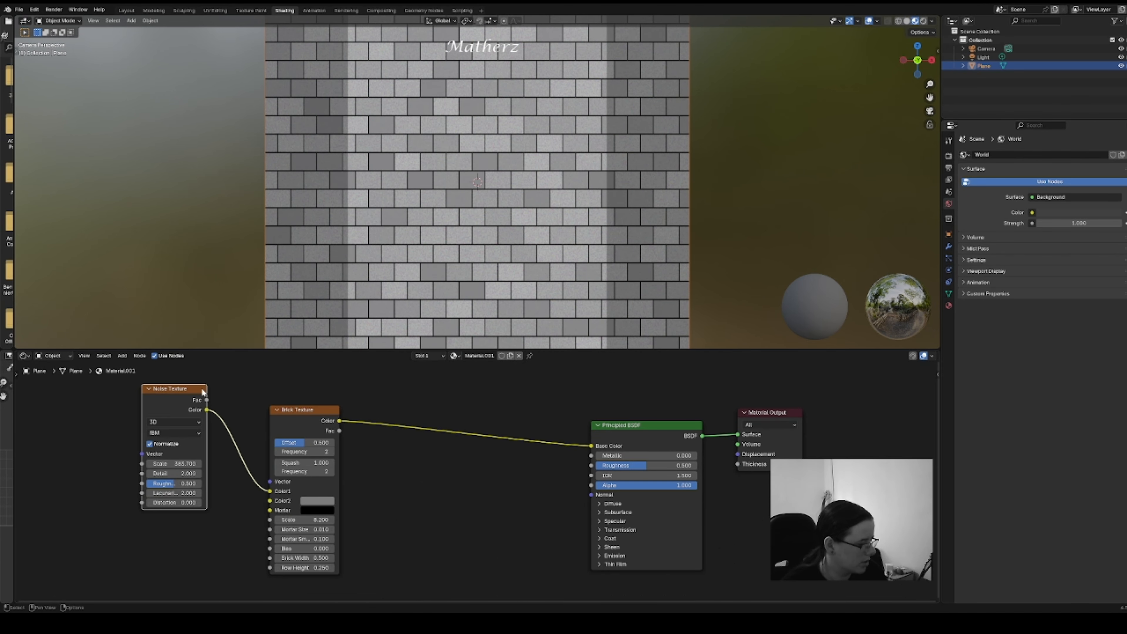
key(shift+d)
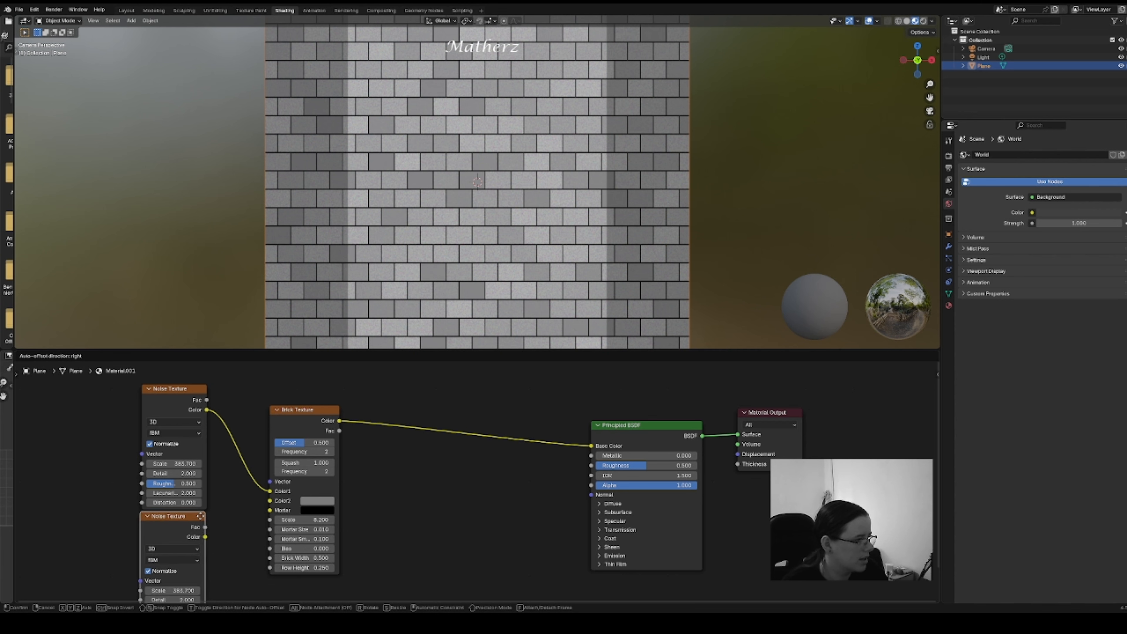
click(200, 516)
drag(206, 535, 270, 501)
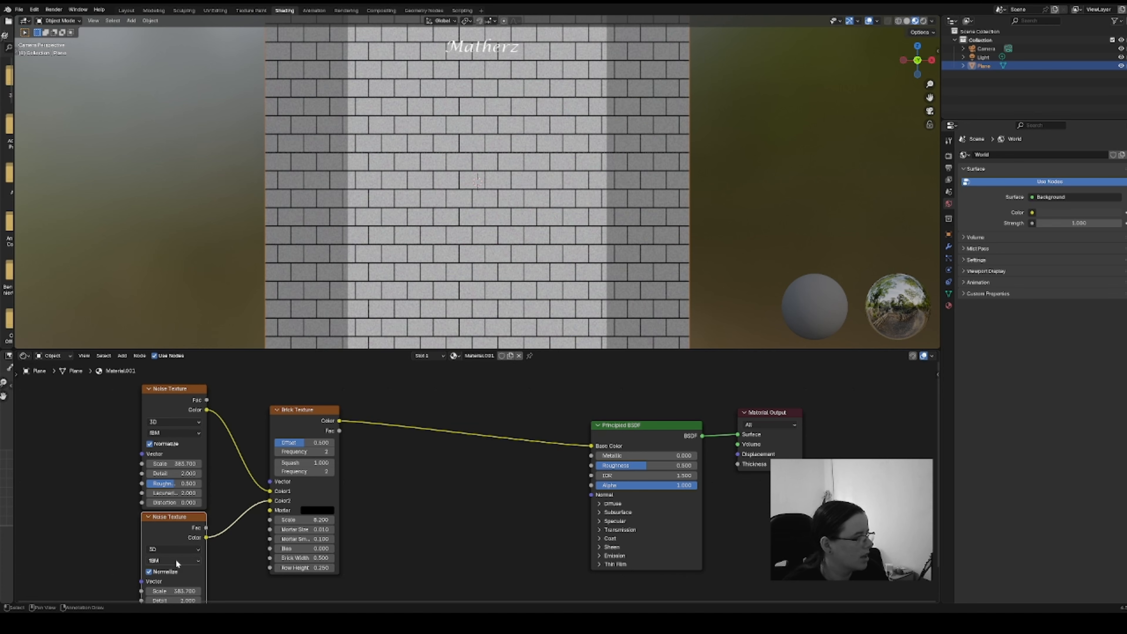
drag(182, 591, 179, 591)
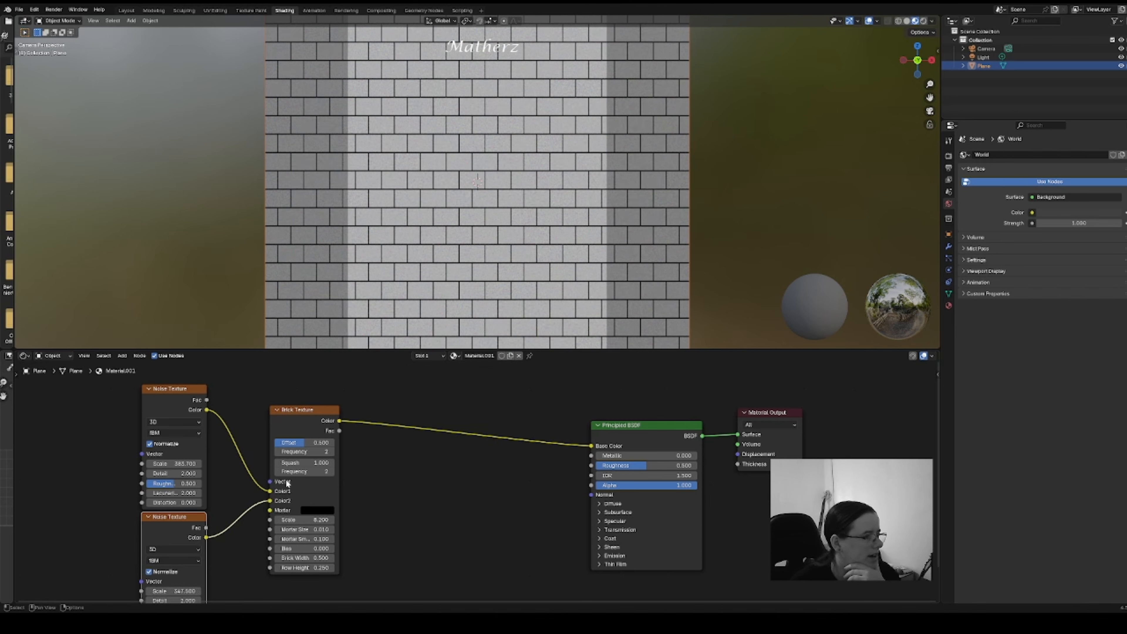
- Insert a Color Ramp between the Brick Texture and the Principled BSDF, and pull its black and white stops slightly inward
click(123, 356)
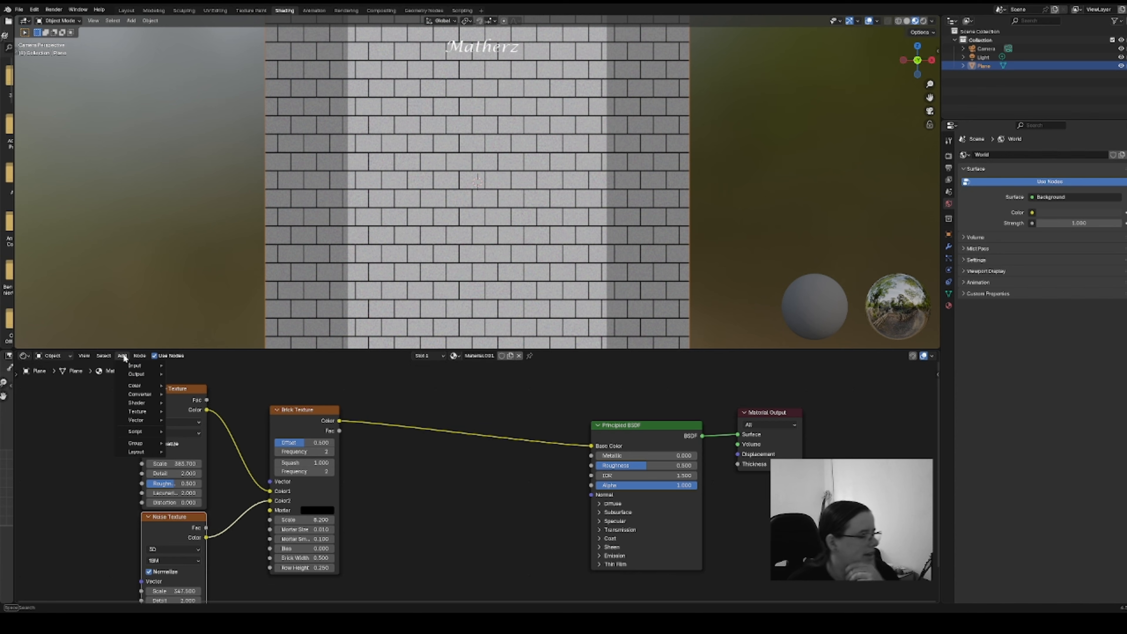
text(col)
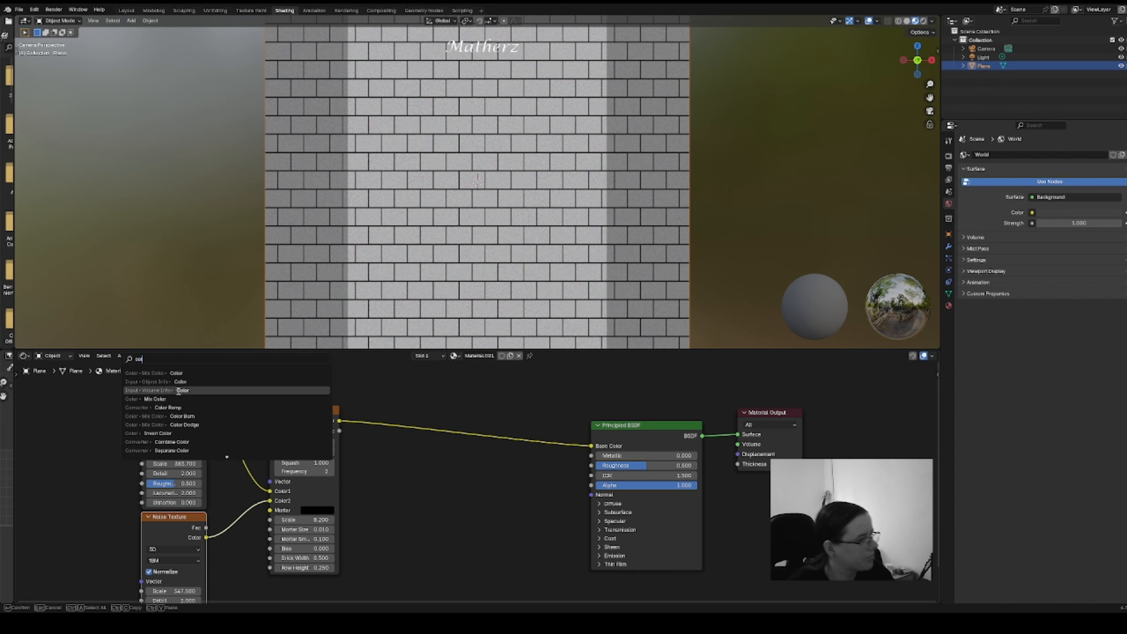
click(210, 407)
click(428, 447)
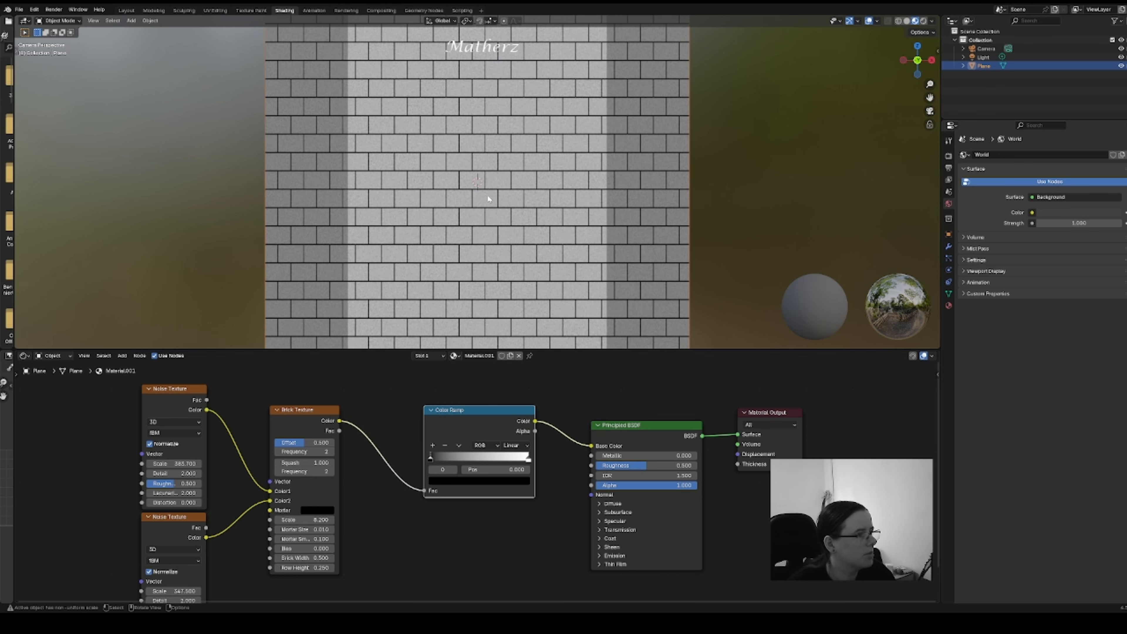
mouse_move(430, 460)
mouse_down()
mouse_move(470, 460)
mouse_move(443, 461)
mouse_up()
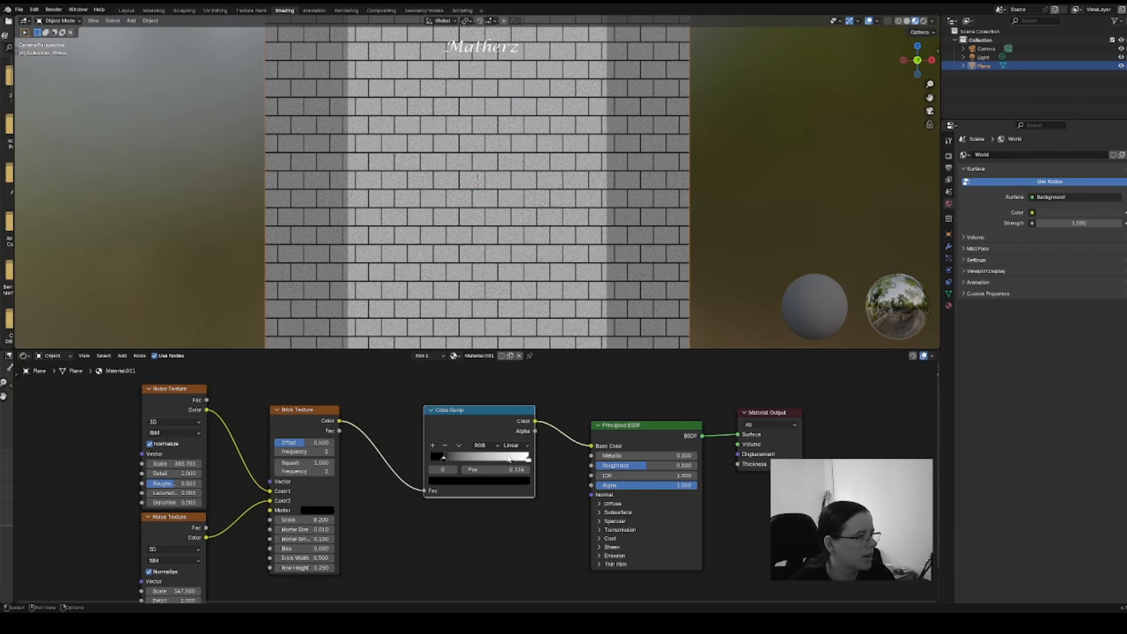
mouse_move(527, 462)
mouse_down()
mouse_move(448, 461)
mouse_move(514, 460)
mouse_up()
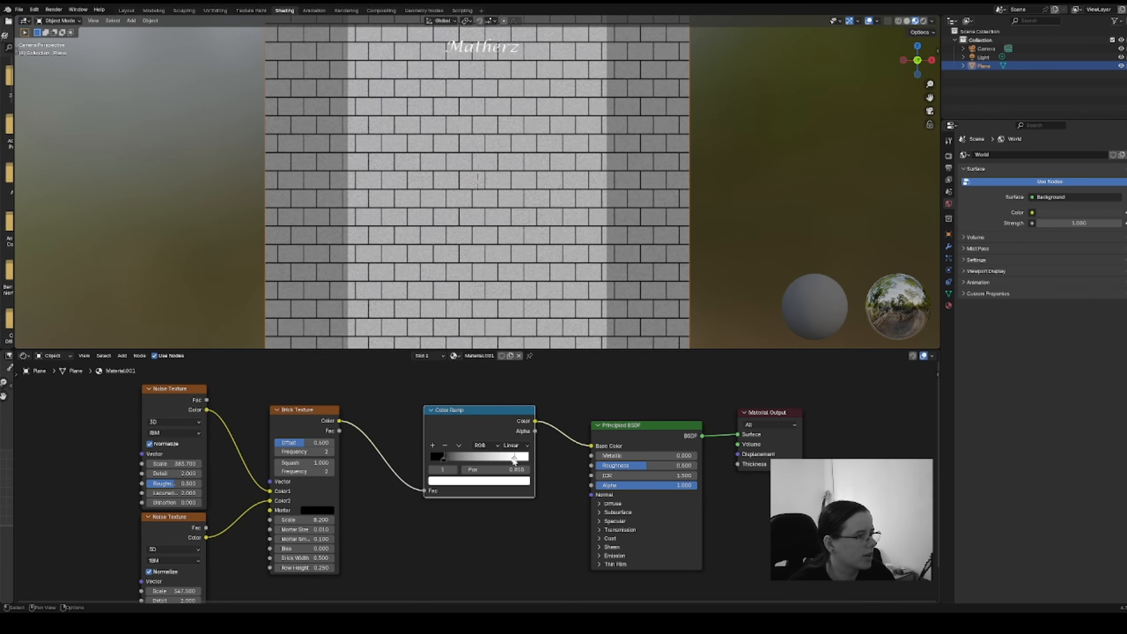
- Add a middle stop at about 0.495 to the Color Ramp and colour it bright magenta
click(433, 445)
click(479, 481)
drag(490, 393, 497, 394)
drag(512, 350, 519, 332)
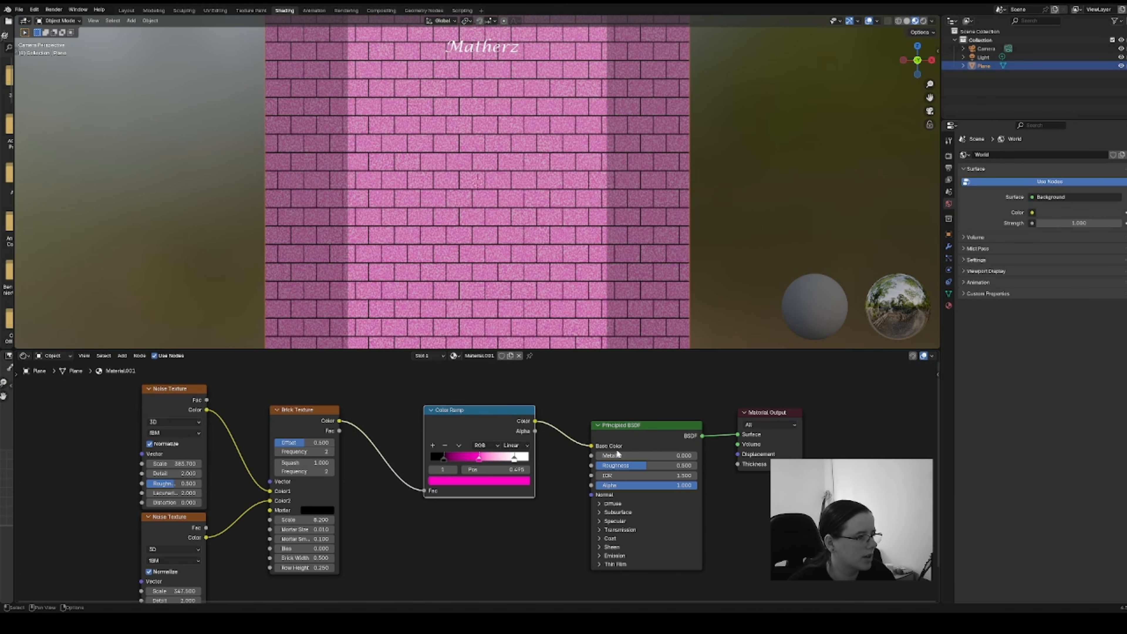
- Set the Principled BSDF's Metallic to 1.0 and its Roughness to 0
drag(620, 455, 727, 456)
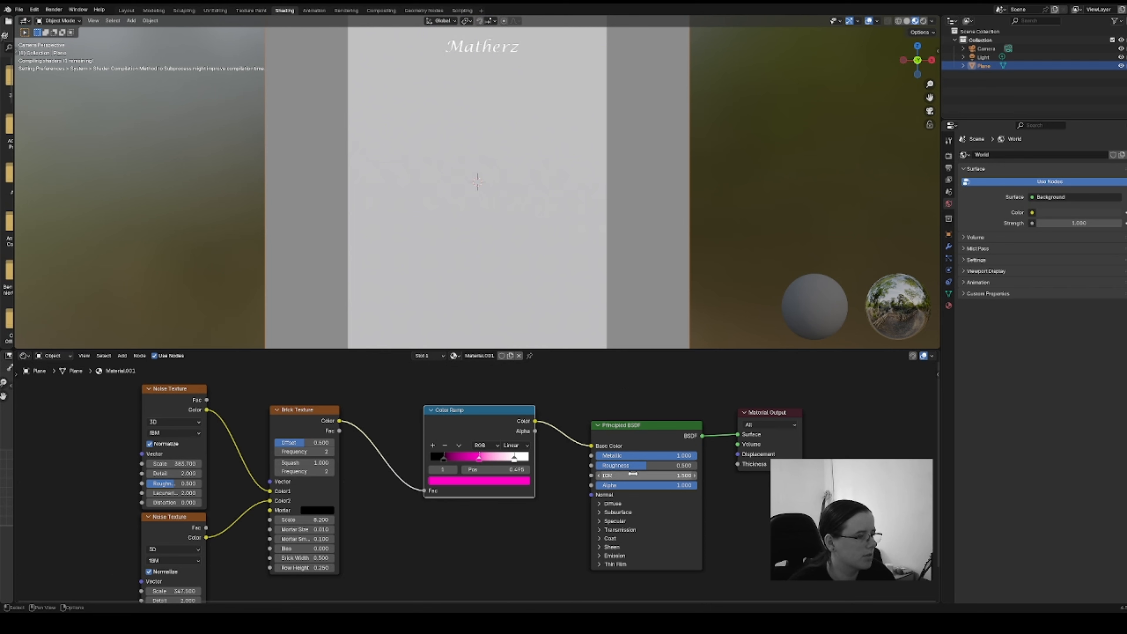
drag(644, 465, 596, 465)
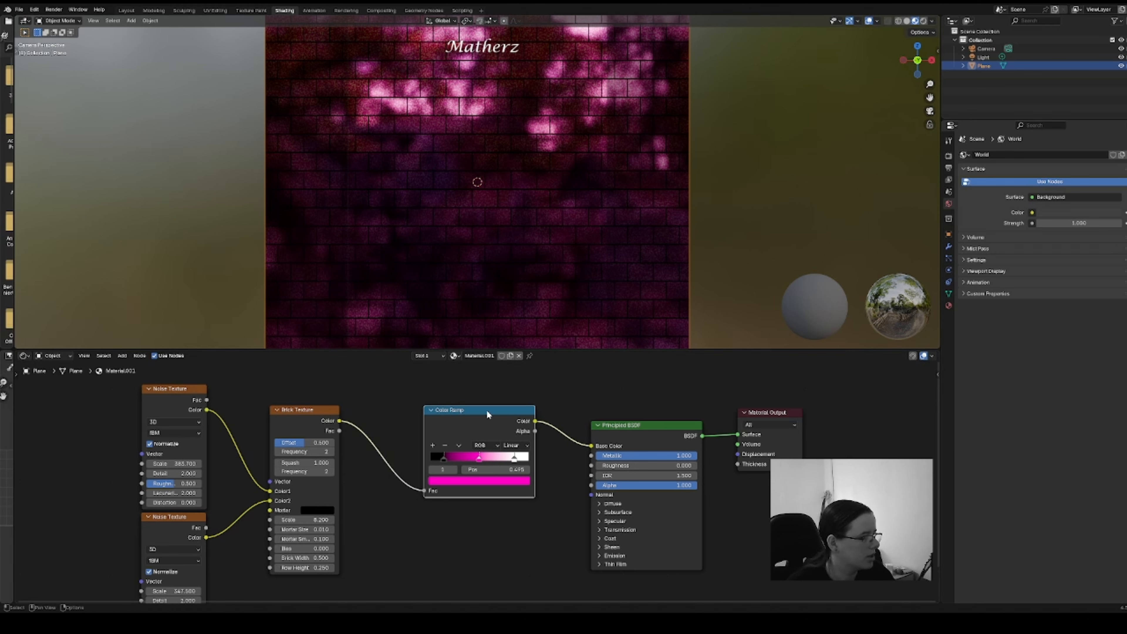
- Insert a Bump node between the Brick Texture and the Color Ramp, with the brick Color feeding its Height
drag(487, 414, 513, 420)
click(123, 355)
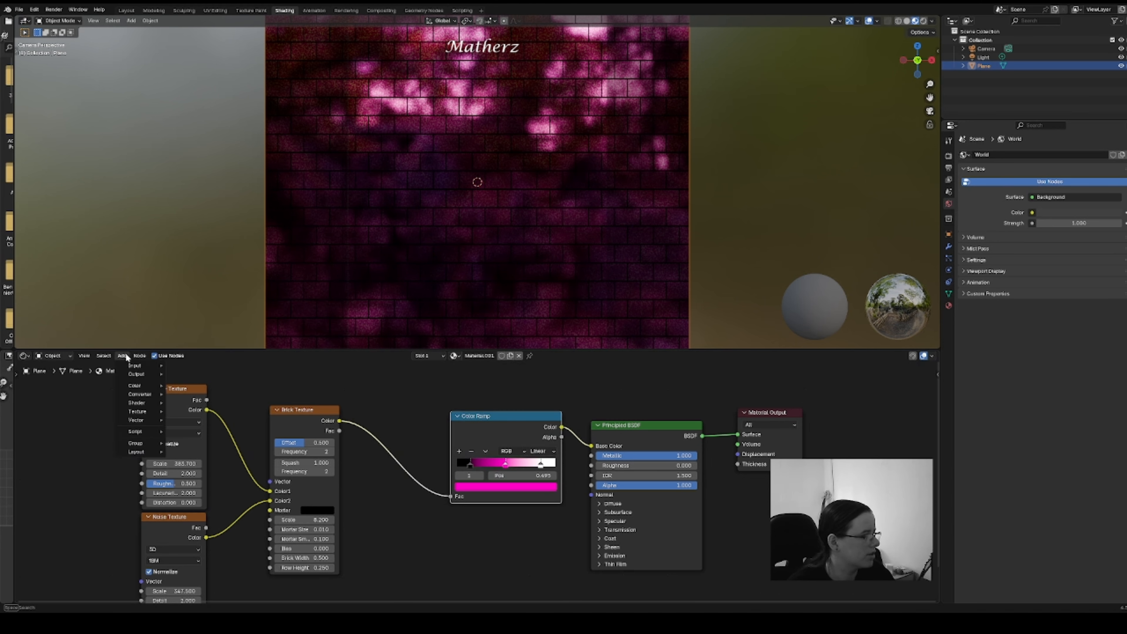
text(bu)
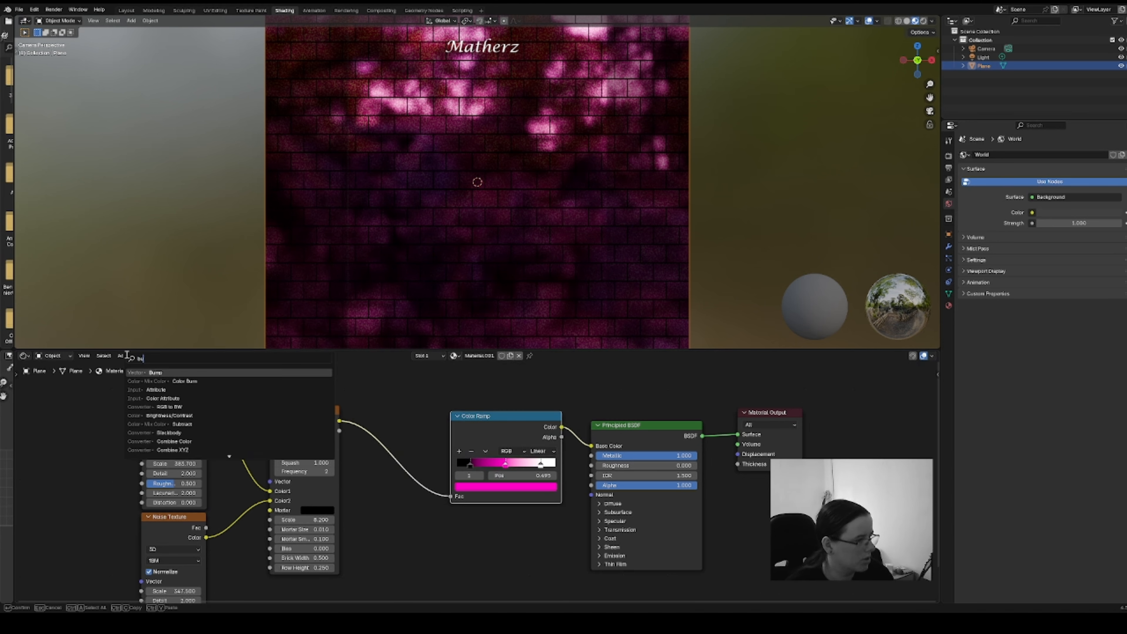
key(Return)
click(355, 430)
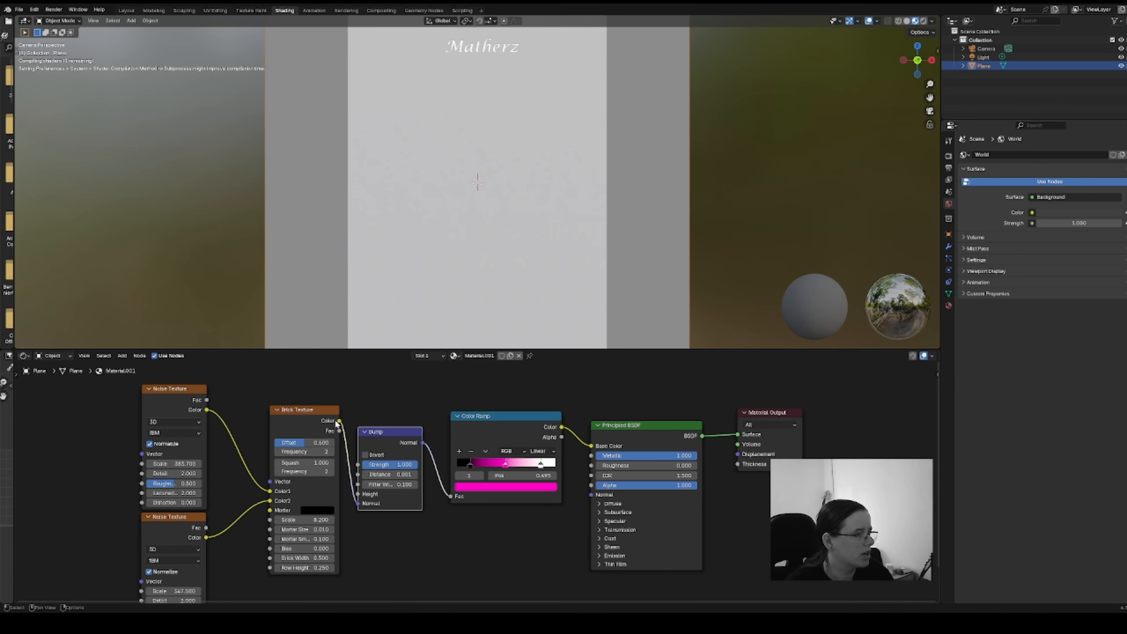
drag(358, 504, 358, 494)
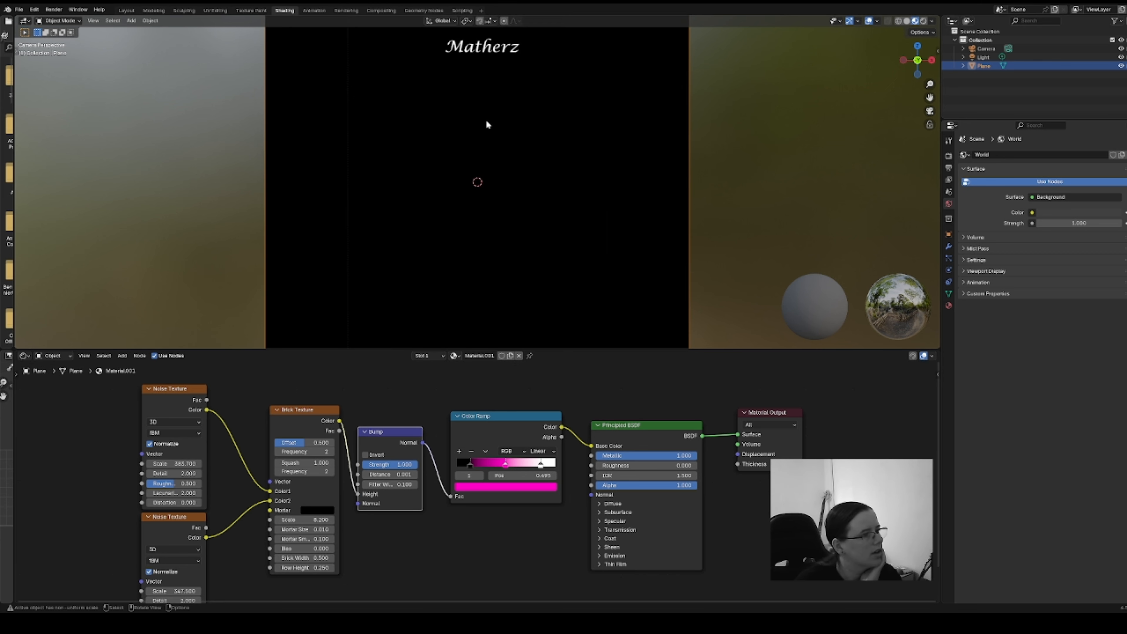
- Move the Color Ramp's black stop to 0 and its magenta stop to about 0.565
click(470, 464)
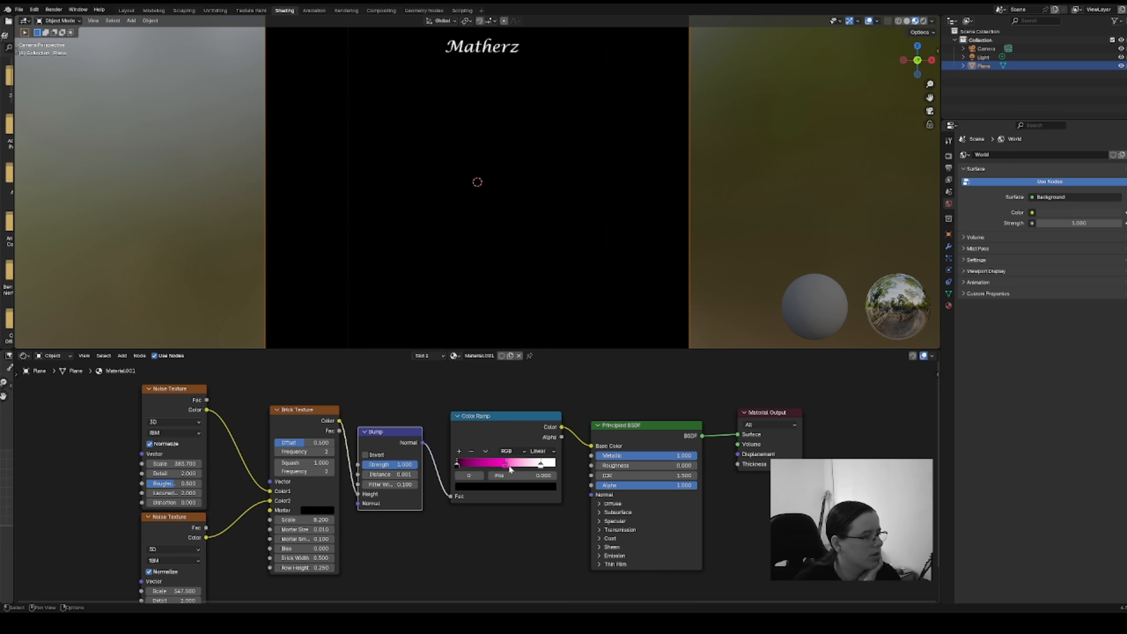
drag(508, 467, 503, 467)
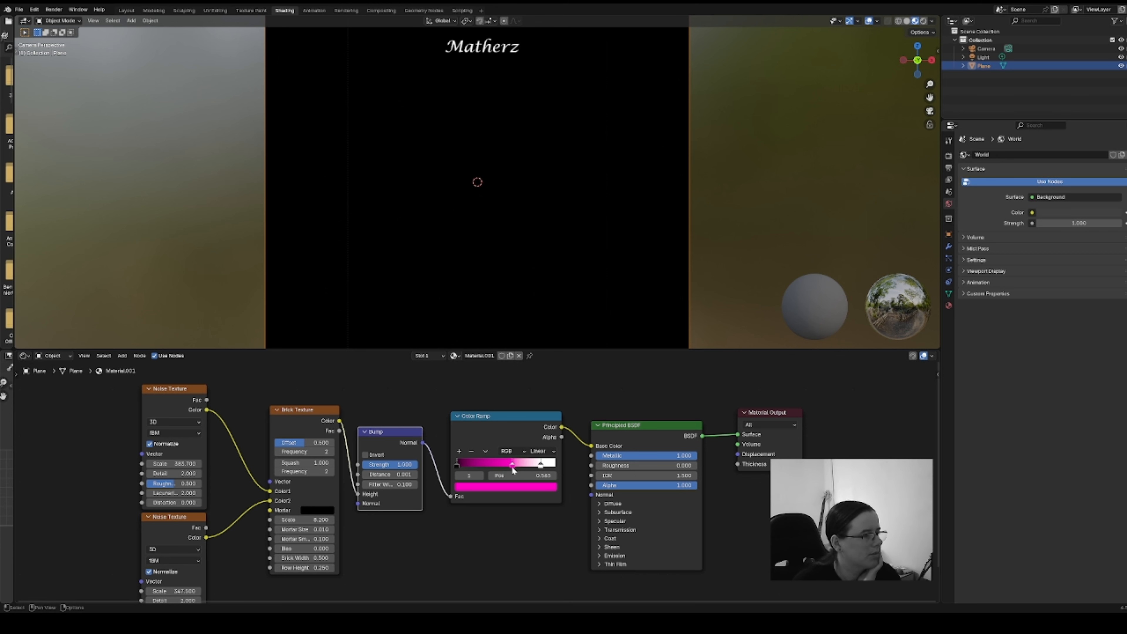
- Move the light along the Y axis to between the plane and the camera, and shift it along the X axis
middle_drag(714, 88, 691, 124)
middle_drag(566, 230, 619, 227)
scroll(620, 227, down, 5)
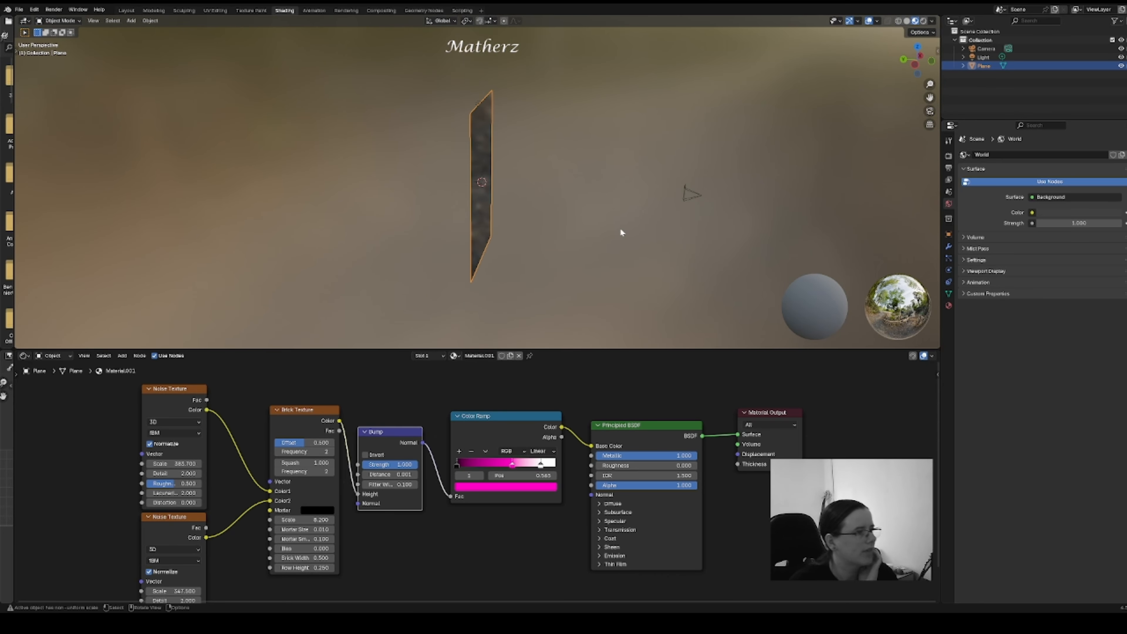
click(478, 104)
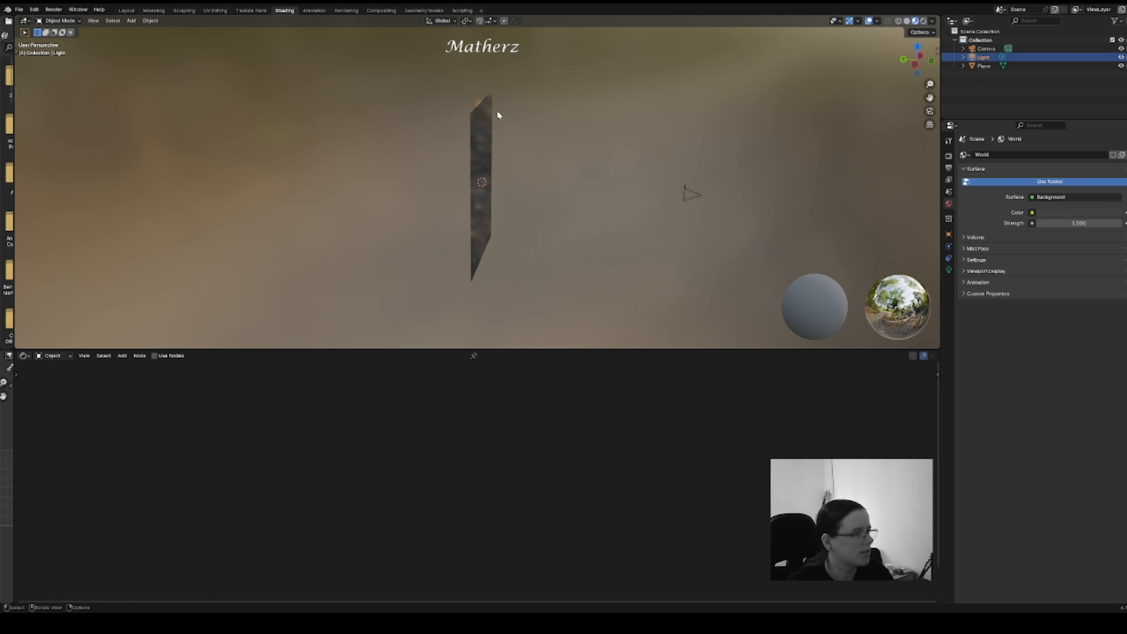
key(g)
key(y)
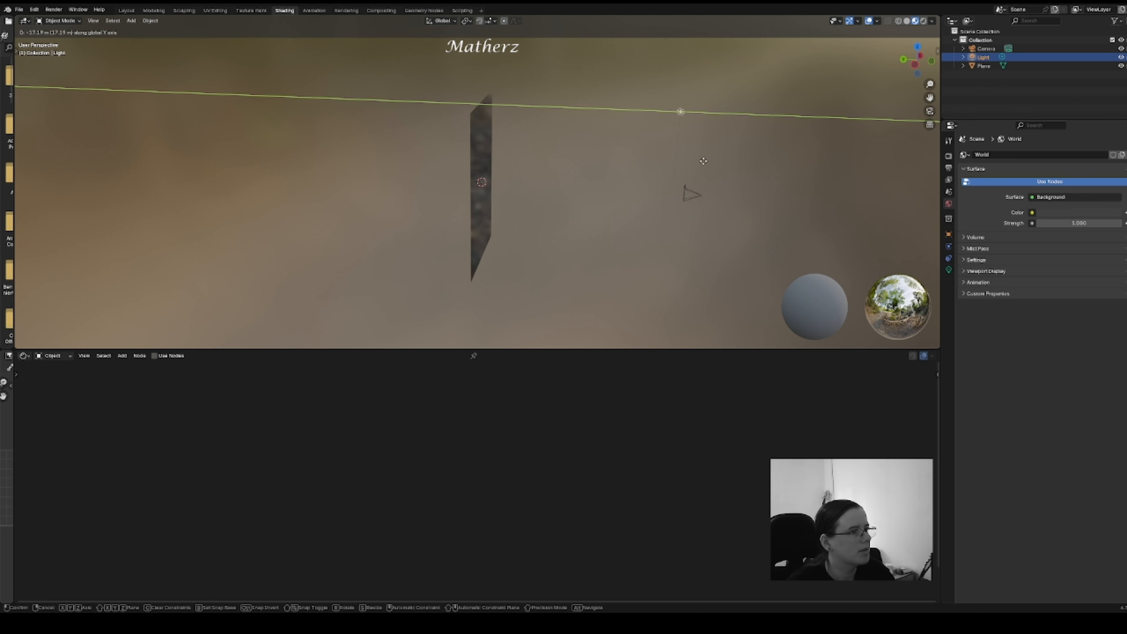
click(634, 153)
key(g)
middle_drag(633, 153, 627, 200)
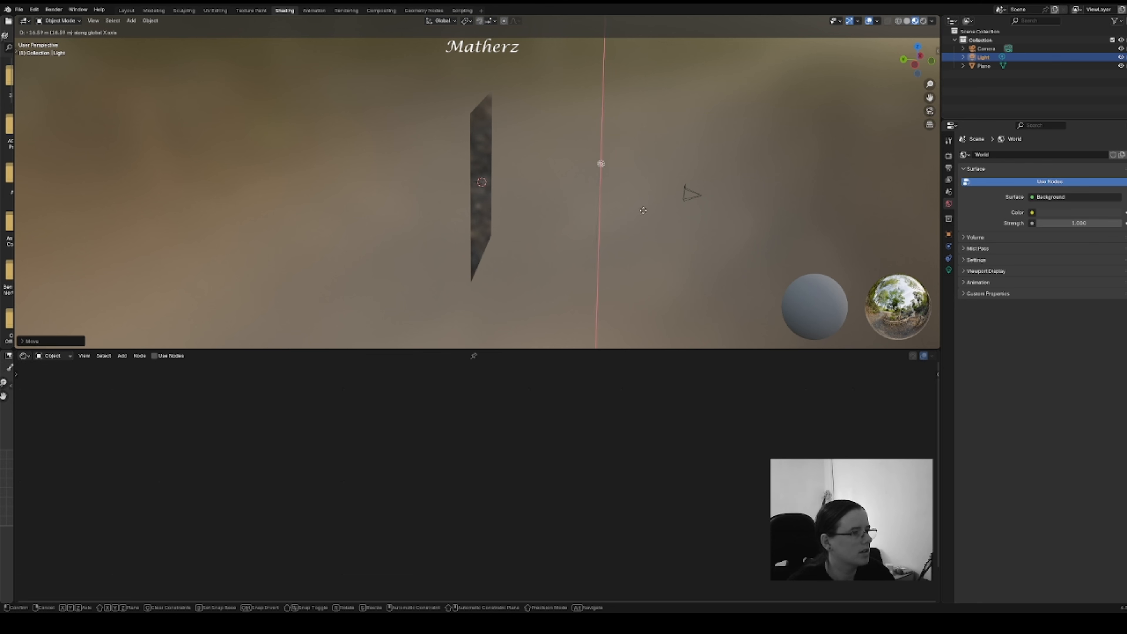
click(622, 237)
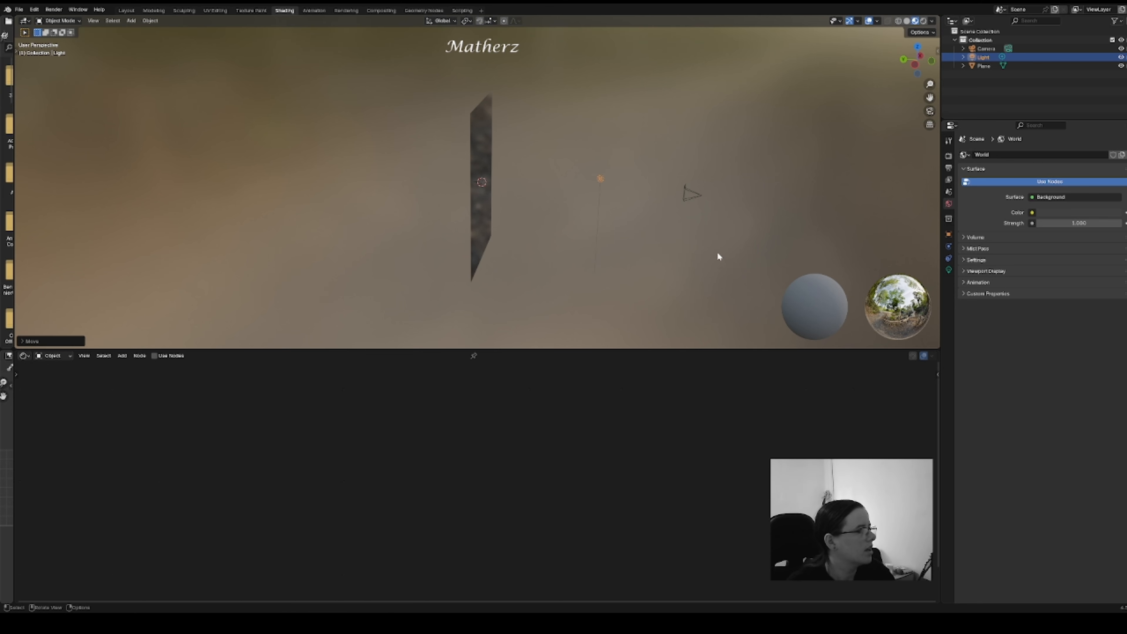
- Switch the viewport to rendered shading, then slide the light along X and lower it to the middle of the plane
middle_drag(717, 254, 608, 219)
click(923, 21)
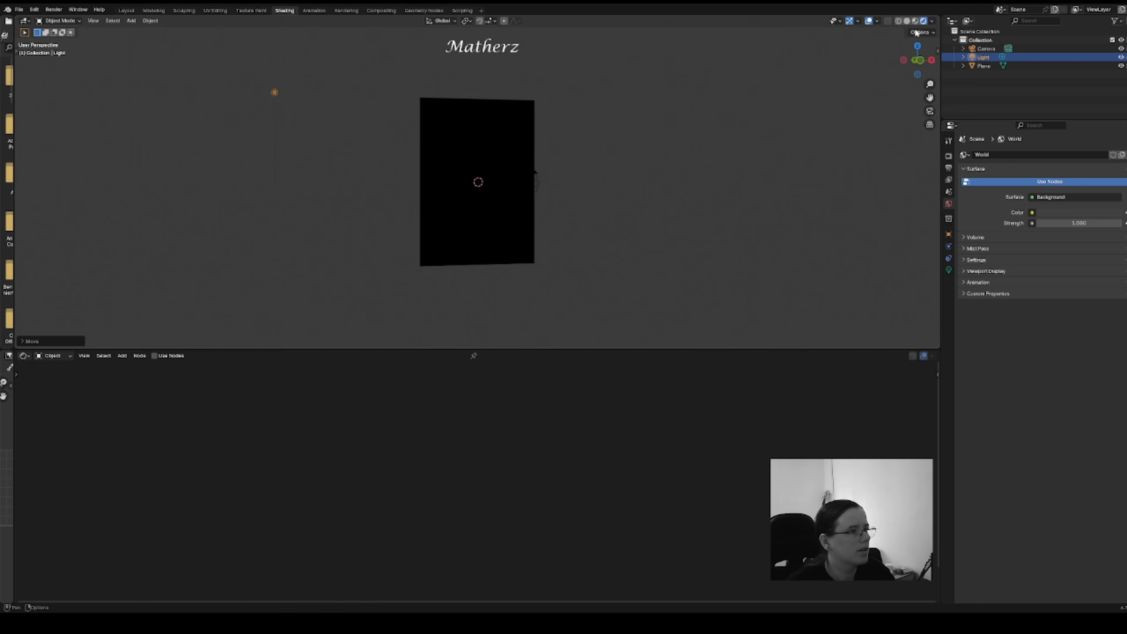
key(g)
key(x)
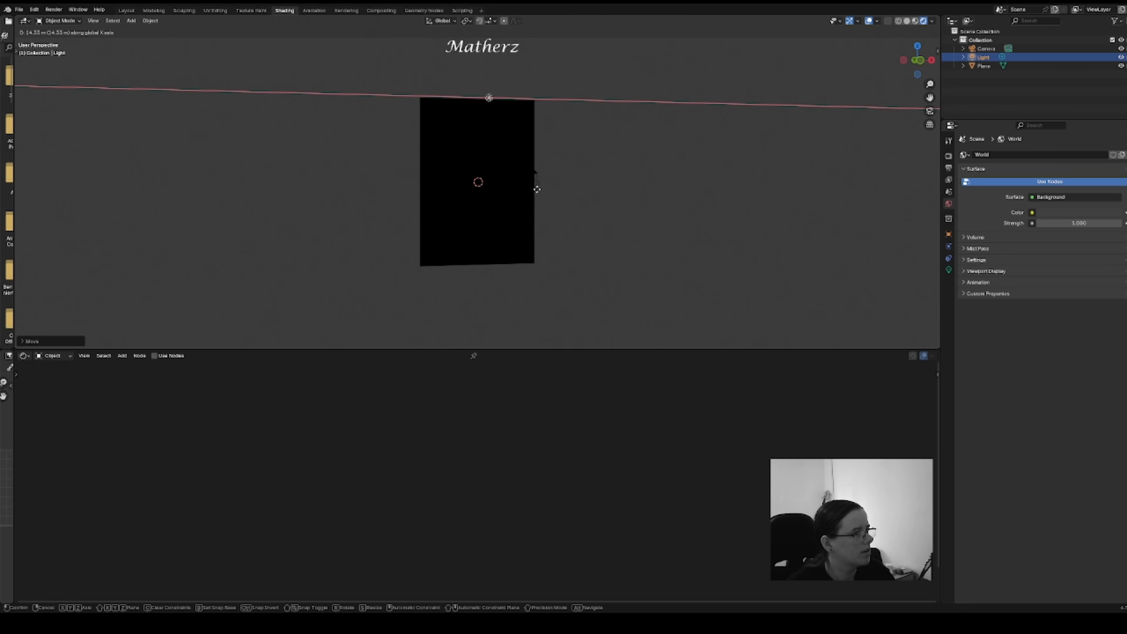
click(536, 189)
key(g)
middle_drag(535, 189, 534, 262)
click(534, 263)
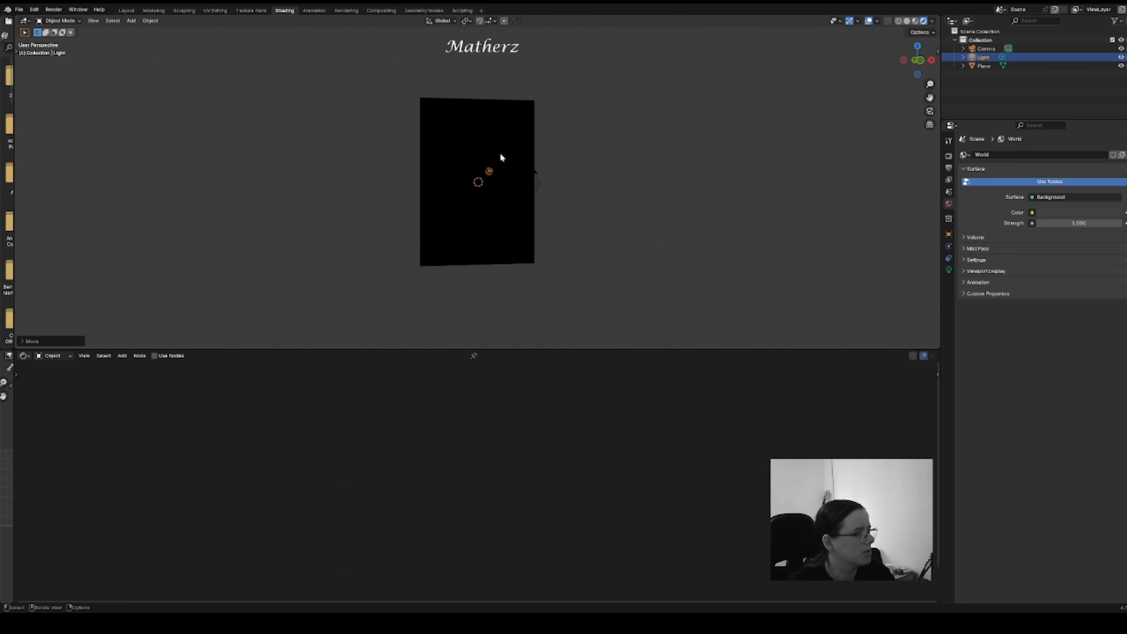
- Delete the plane material's Bump node, reconnect the Brick Texture's Color to the Color Ramp's Fac, and place the ramp closer to the Brick Texture
click(508, 122)
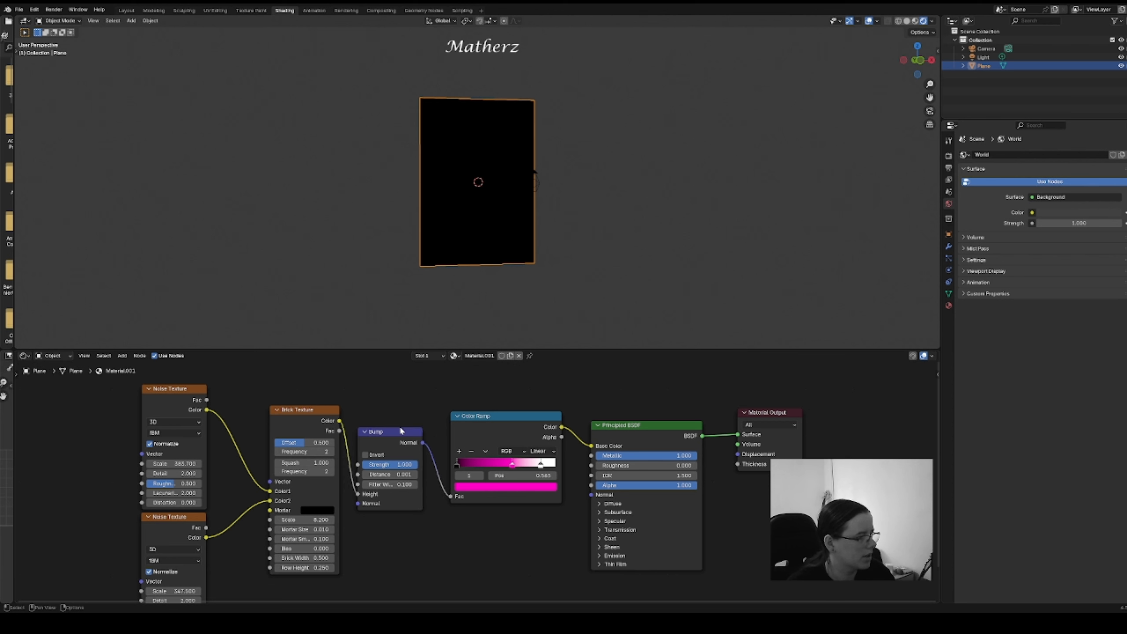
key(x)
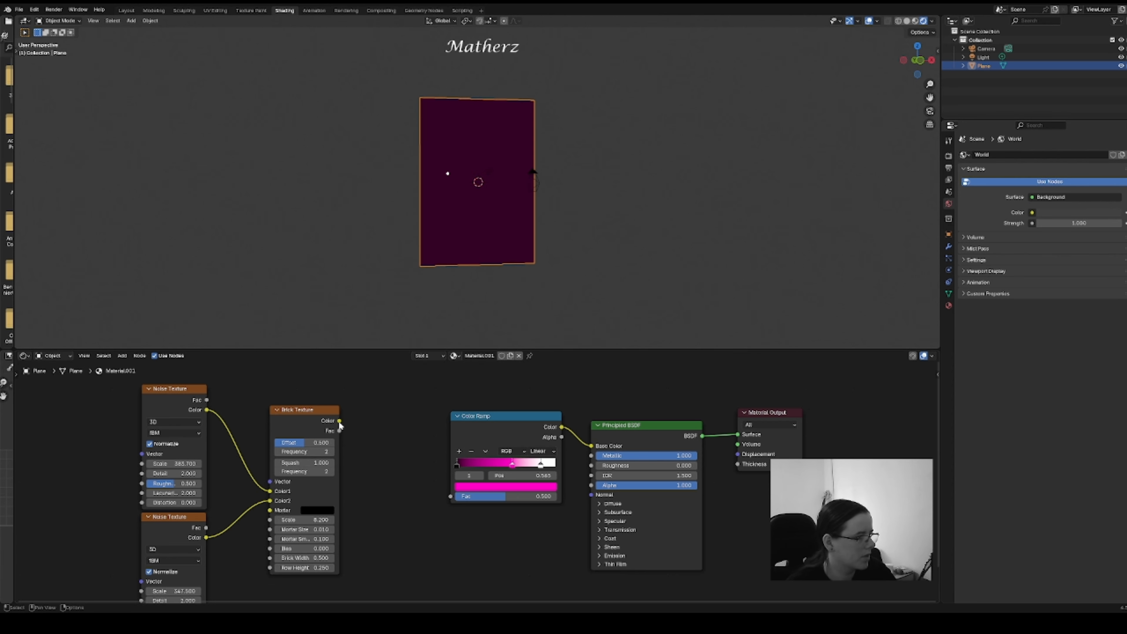
drag(340, 420, 461, 498)
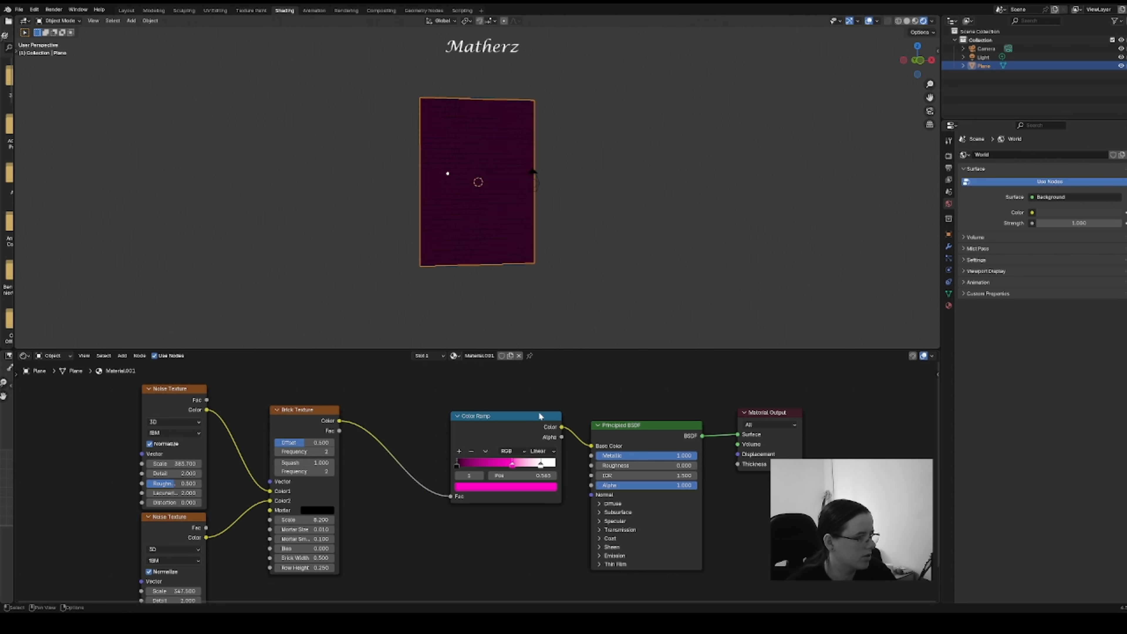
drag(553, 421, 491, 398)
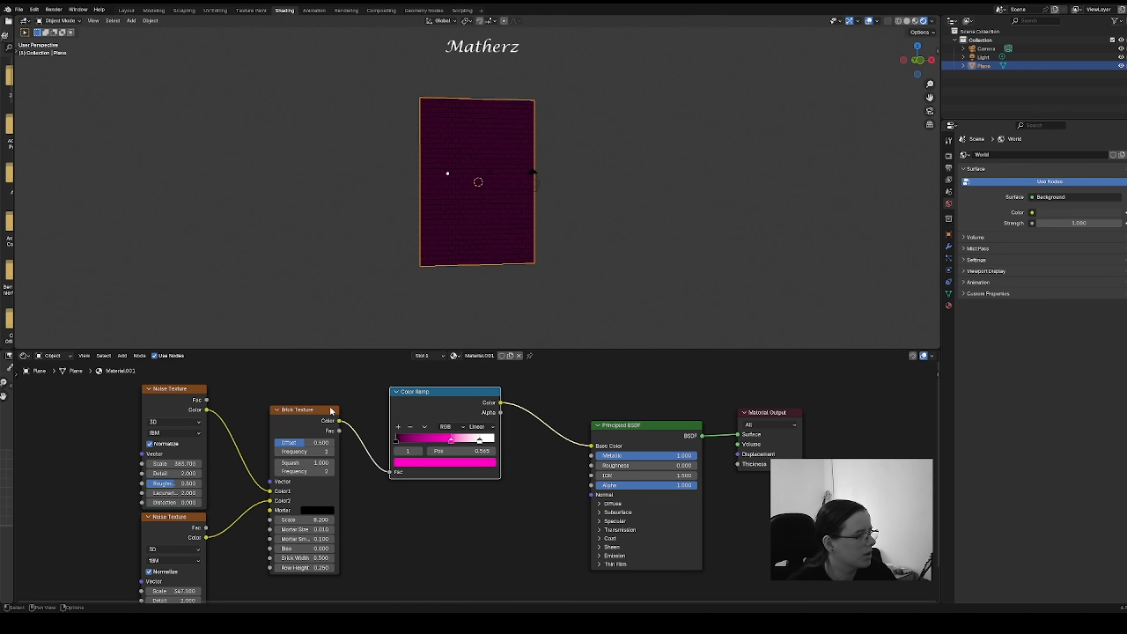
- Raise the Principled BSDF's Roughness to a middle value
scroll(329, 406, down, 3)
middle_drag(412, 511, 405, 457)
scroll(489, 96, up, 5)
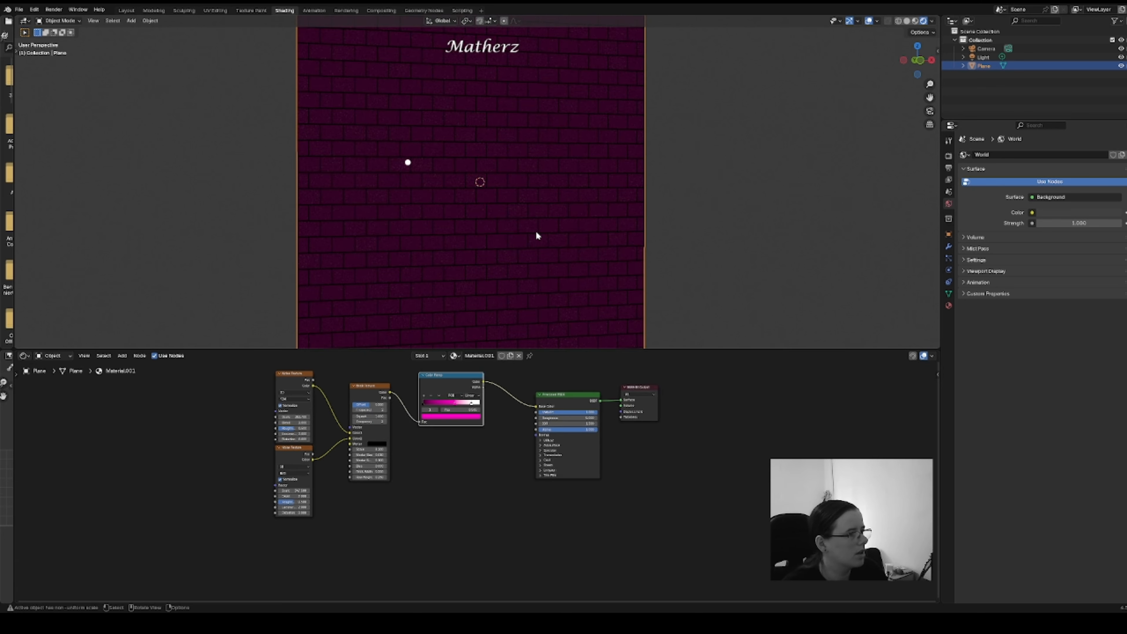
middle_drag(536, 236, 504, 241)
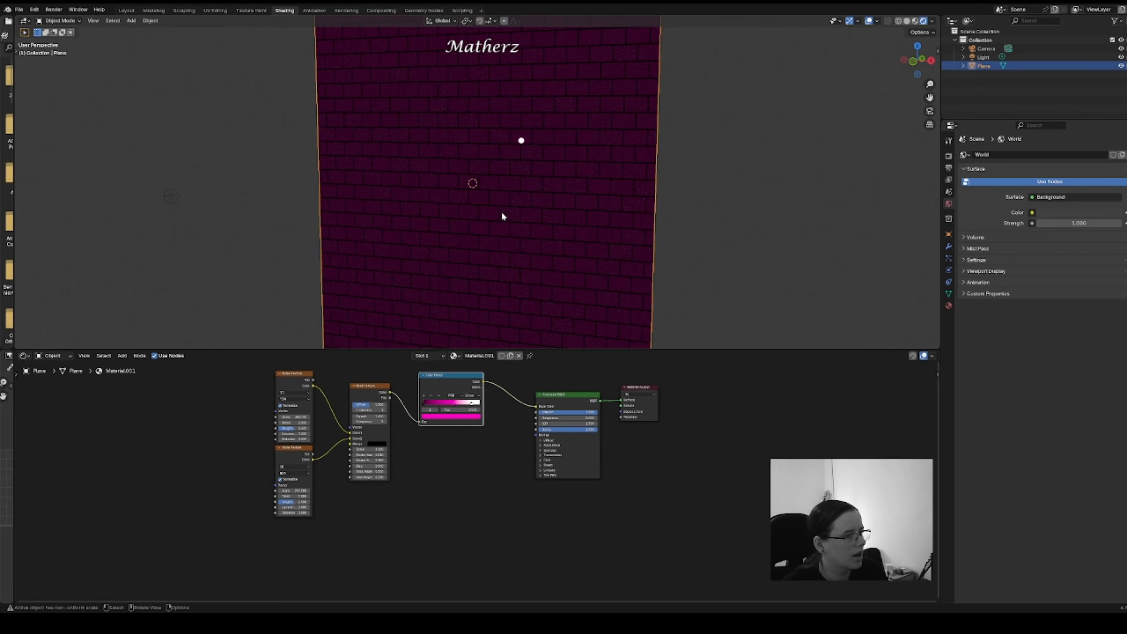
mouse_move(595, 413)
mouse_down()
mouse_move(566, 413)
mouse_move(599, 413)
mouse_up()
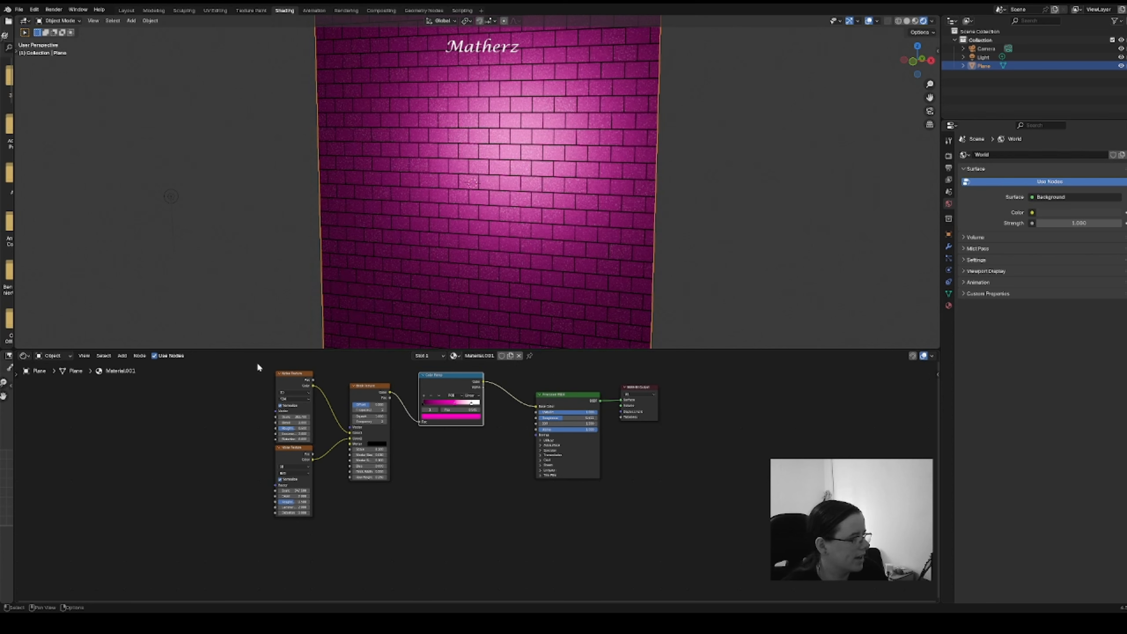
- Duplicate the two Noise Textures, the Brick Texture and the Color Ramp straight below the originals
drag(257, 363, 470, 516)
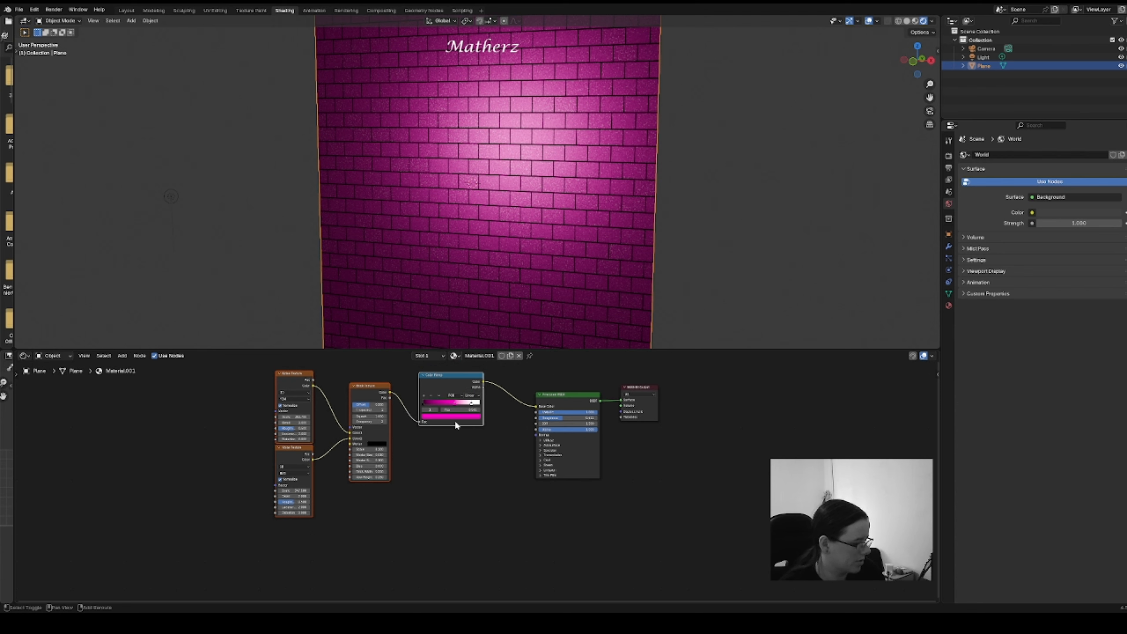
key(shift+d)
key(y)
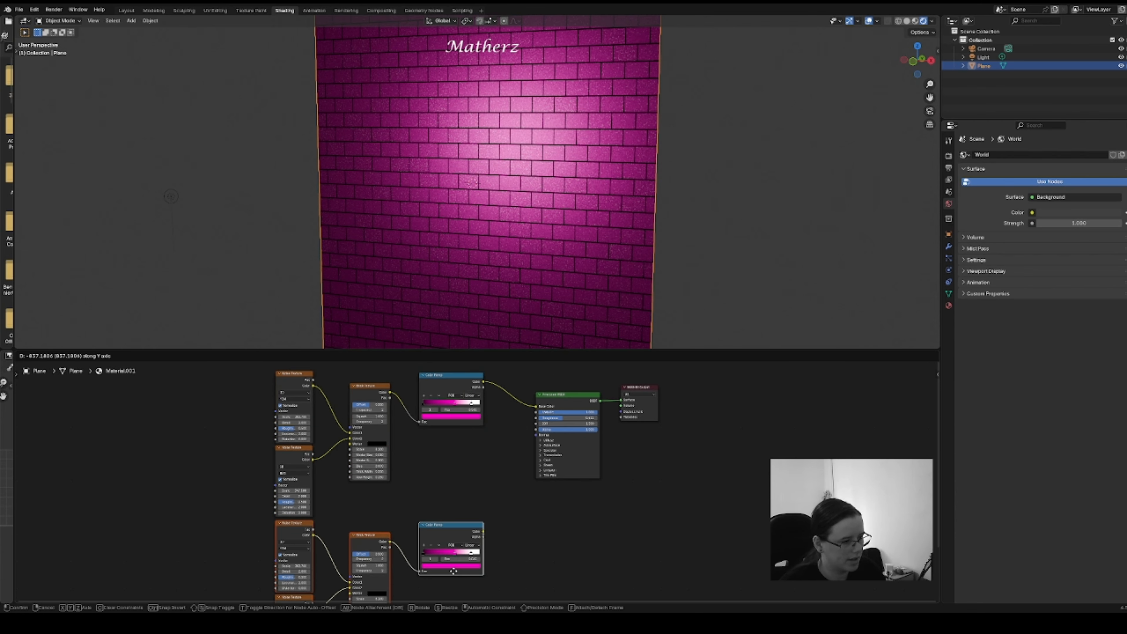
click(455, 580)
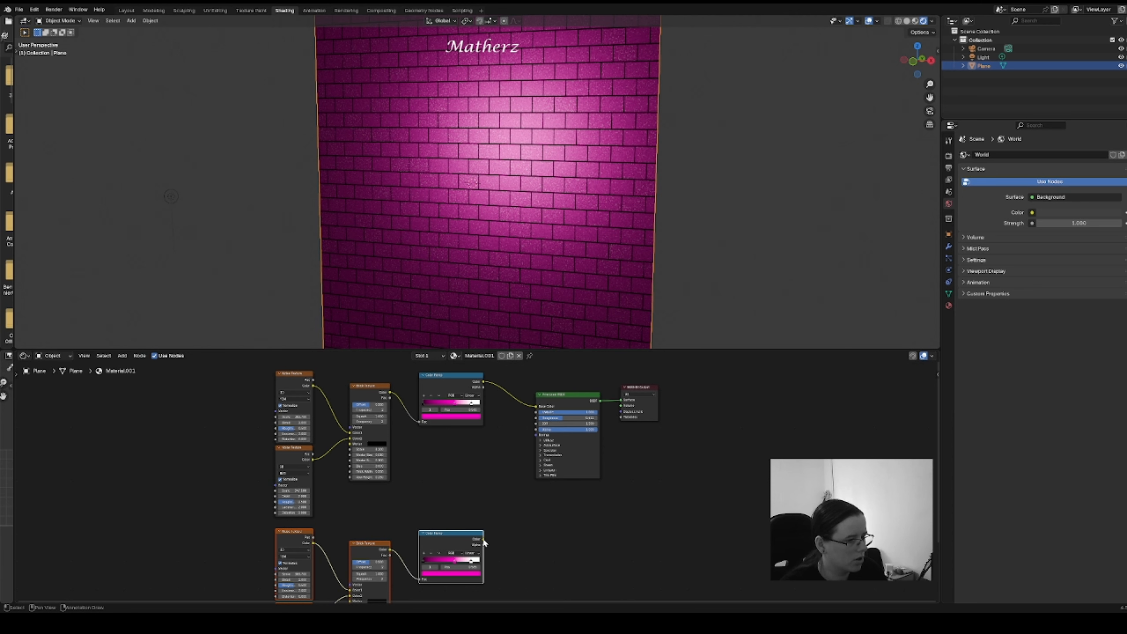
- Connect the duplicated Color Ramp's Color to the Principled BSDF's Roughness, and move the duplicated nodes closer to the originals
drag(484, 540, 533, 420)
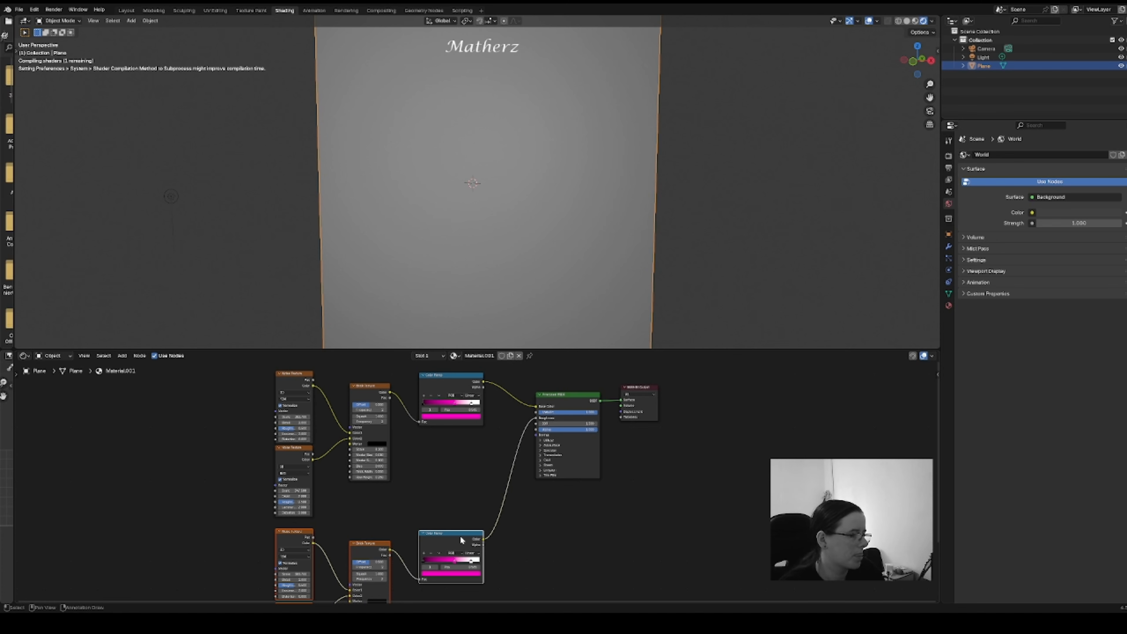
key(g)
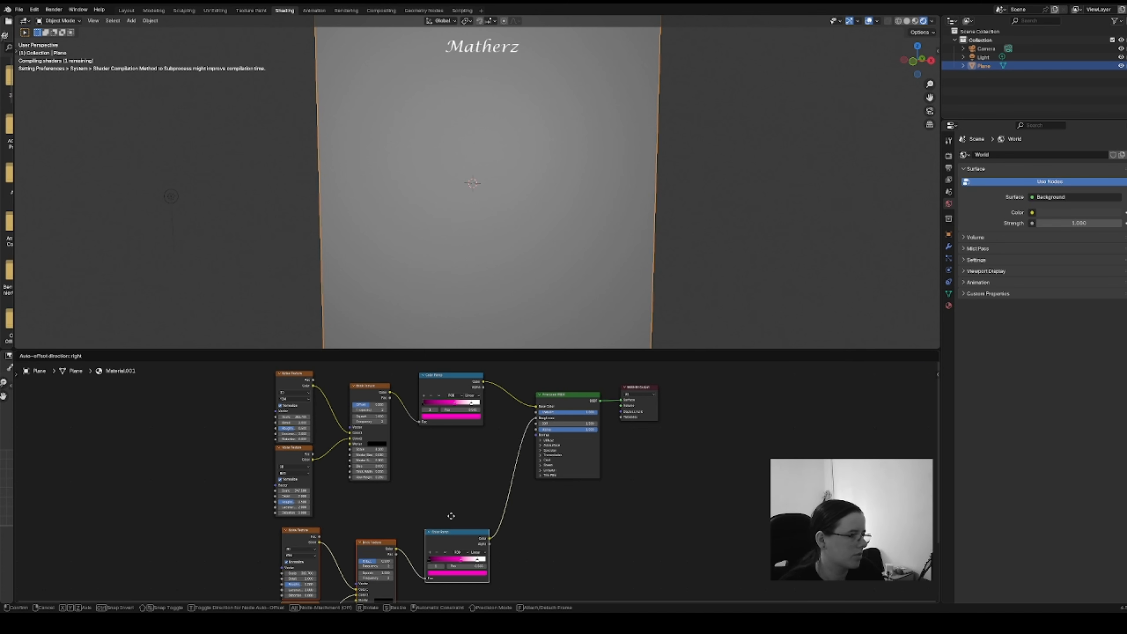
key(Escape)
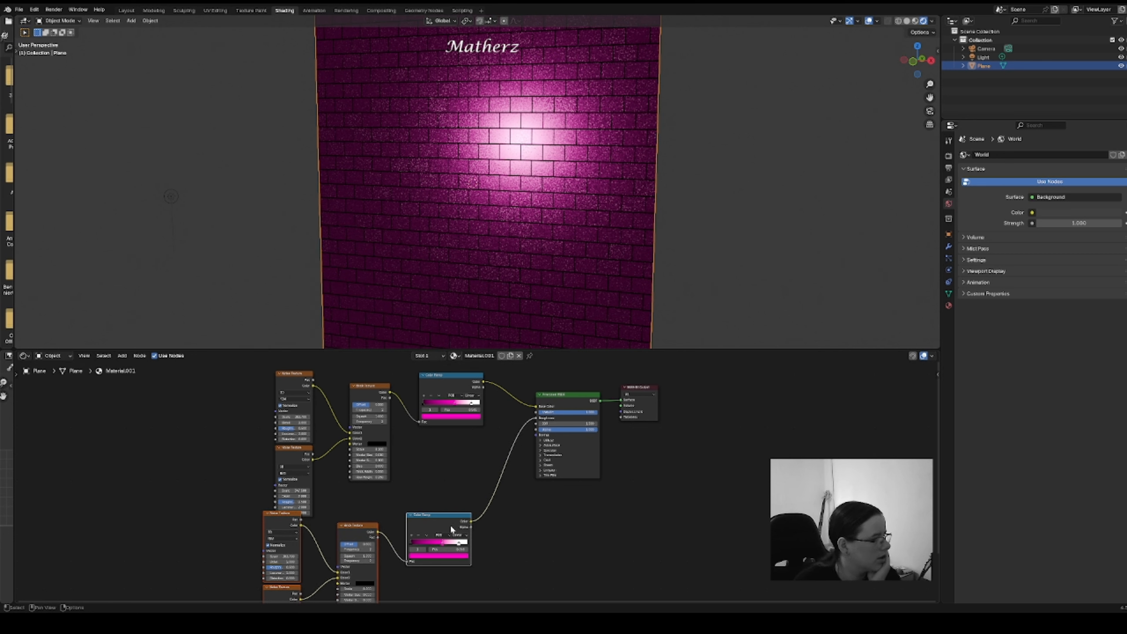
- Spread out the duplicated nodes and insert a Bump node between the lower Brick Texture and Color Ramp, feeding the Bump's Height input
drag(446, 516, 475, 515)
click(416, 529)
click(123, 356)
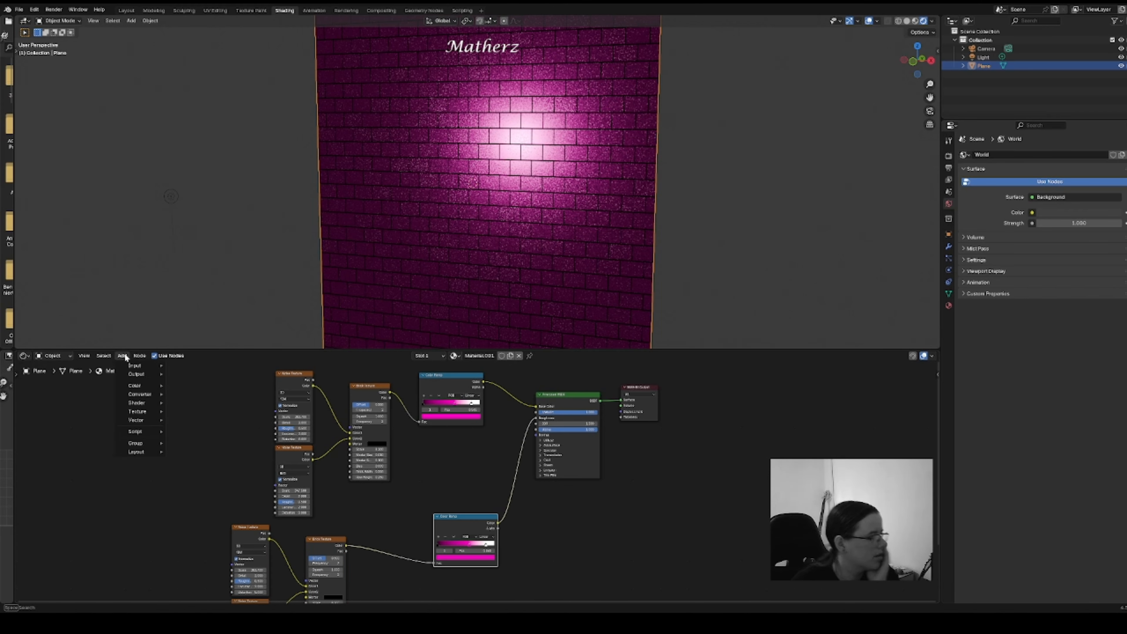
text(bump)
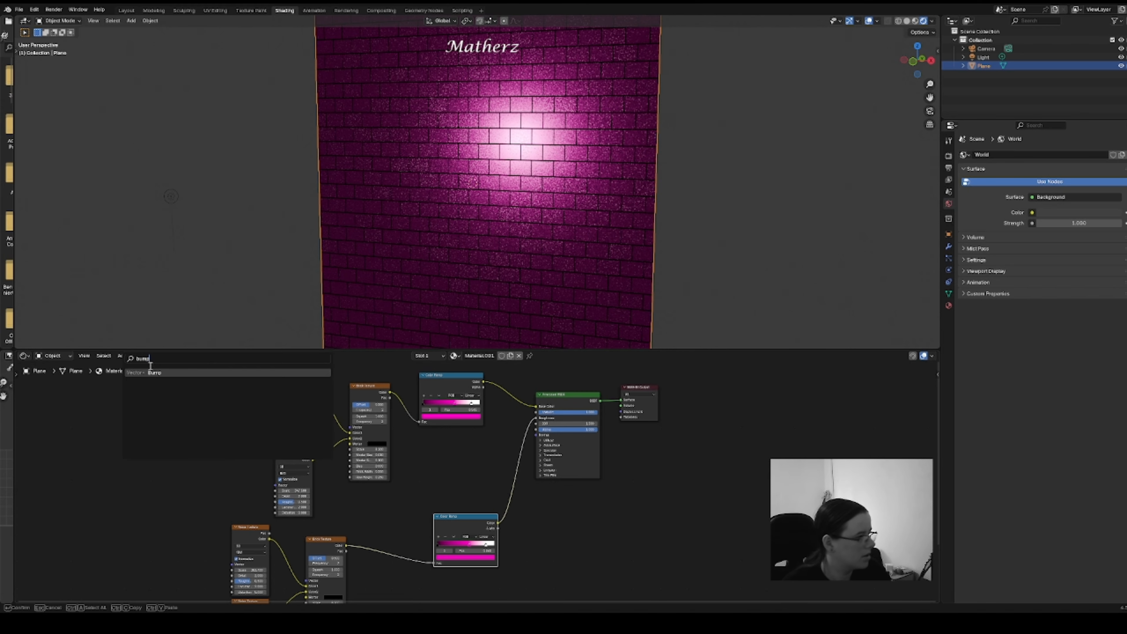
key(Return)
click(371, 580)
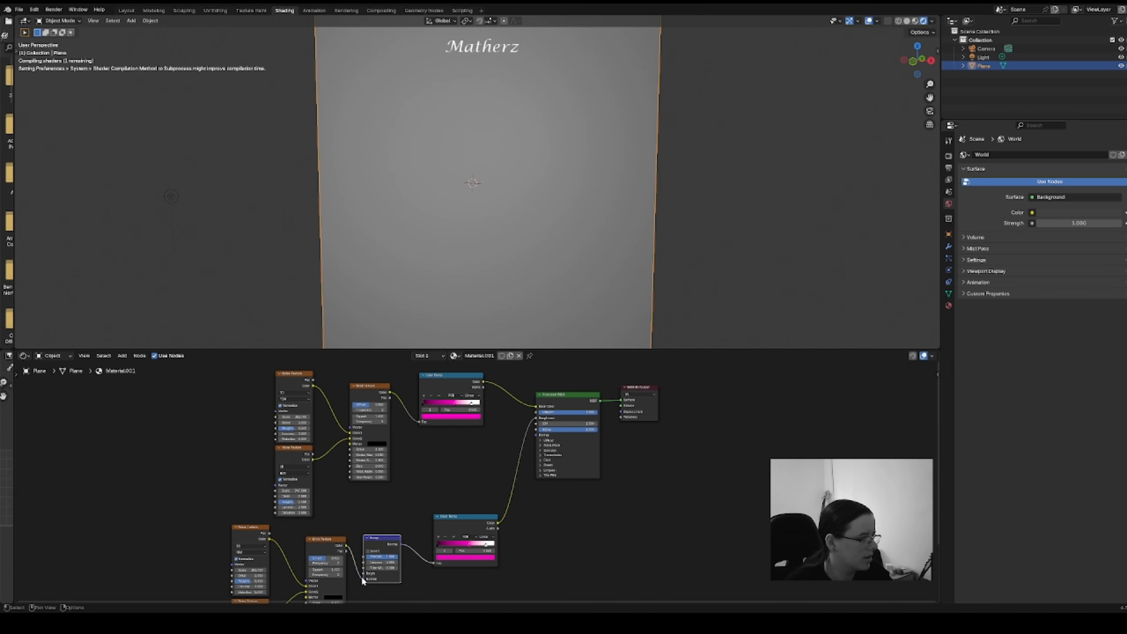
drag(361, 576, 363, 574)
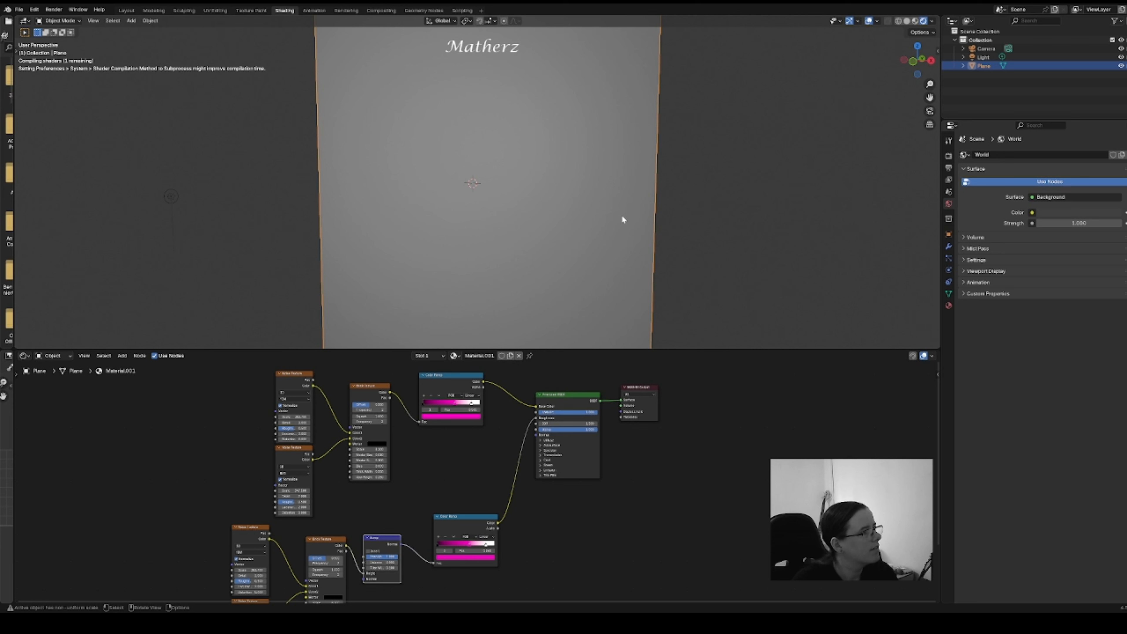
- Deselect the plane and lower the Principled BSDF's Metallic to a middle value
scroll(622, 215, down, 4)
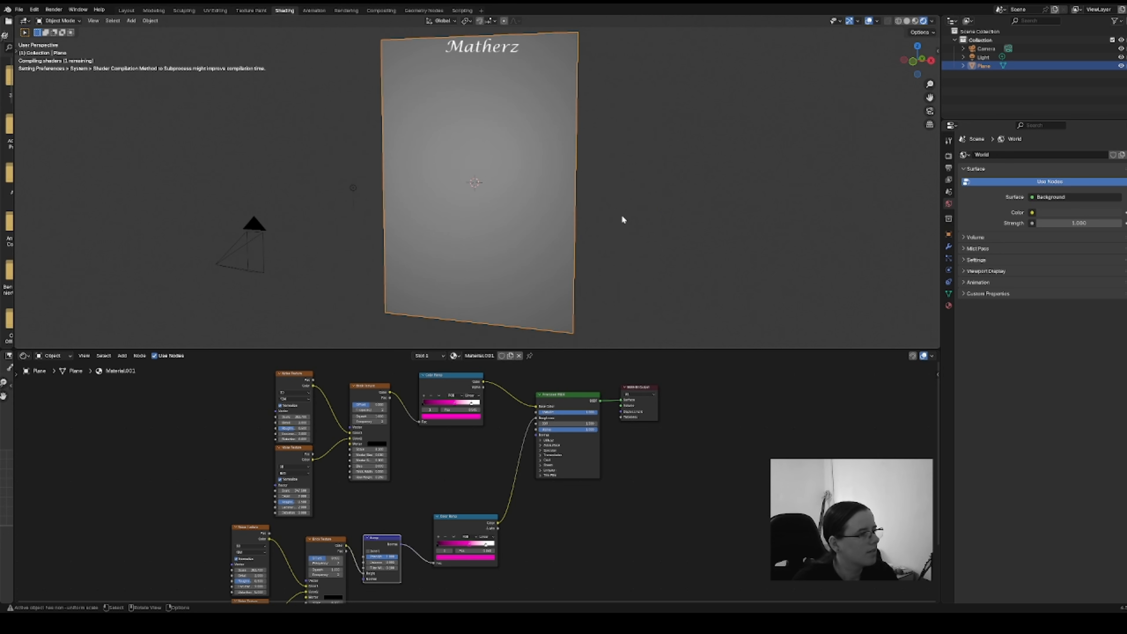
click(592, 86)
scroll(591, 87, up, 2)
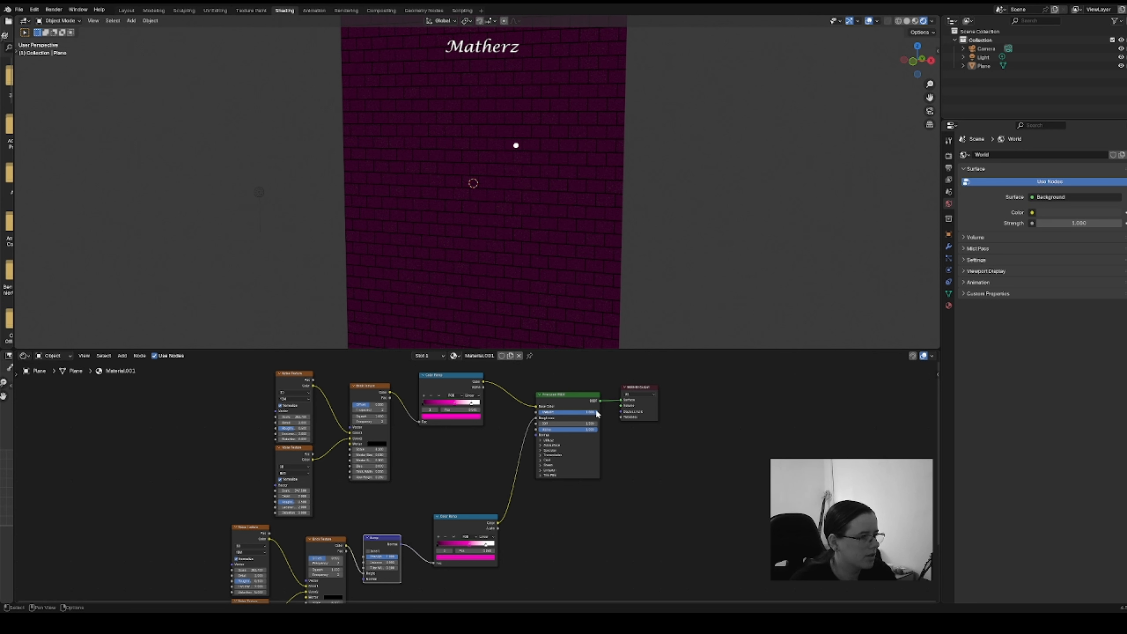
drag(597, 414, 584, 414)
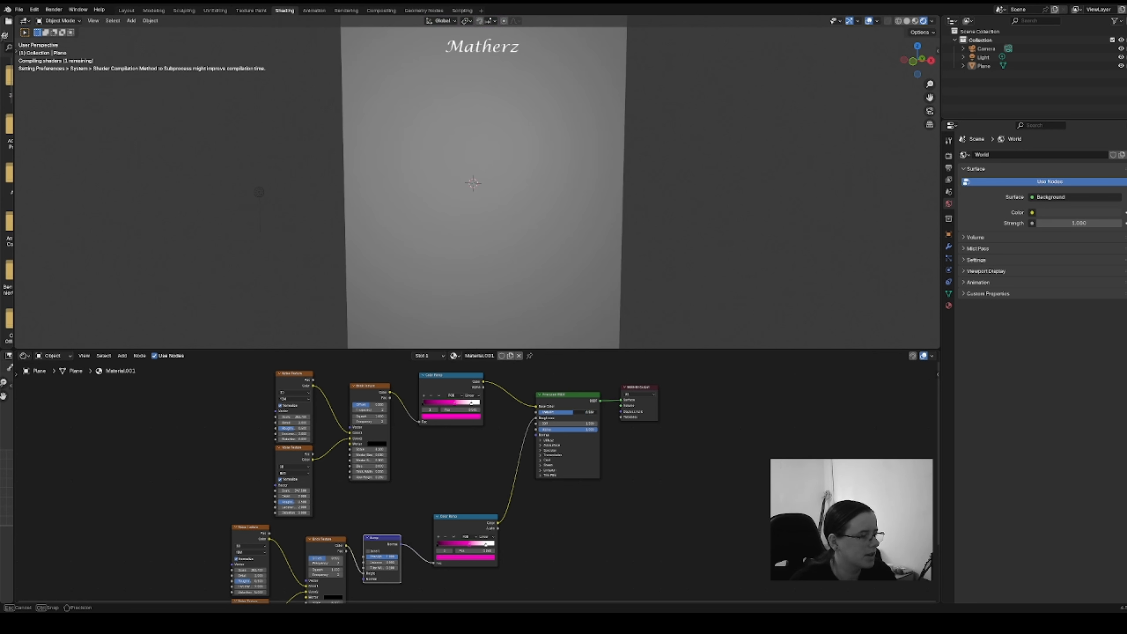
drag(584, 414, 581, 414)
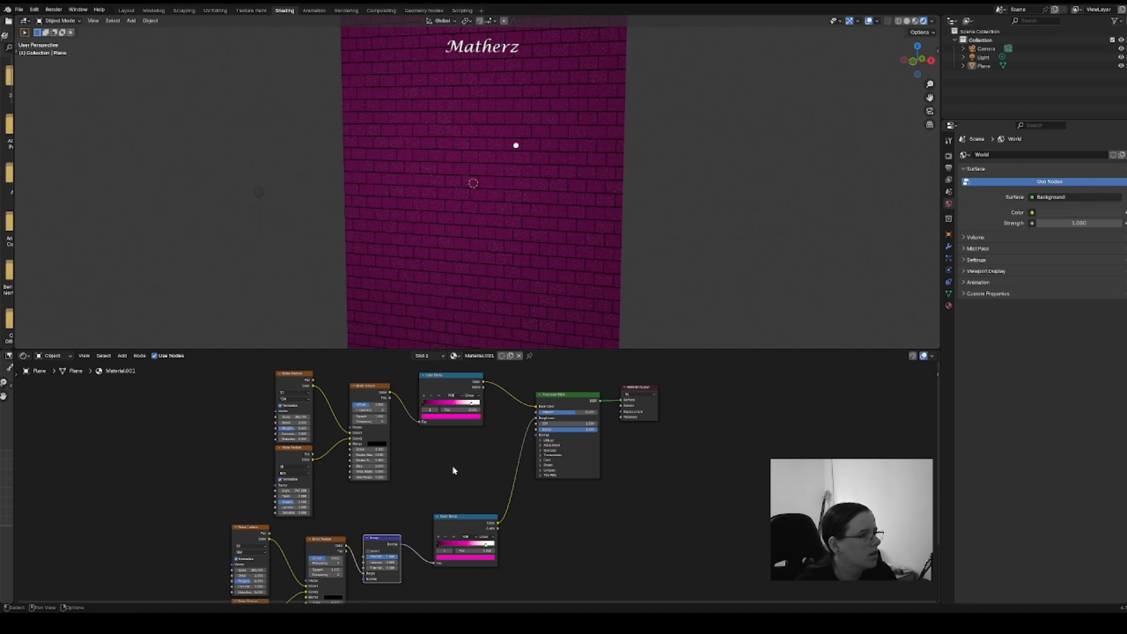
- Delete the Bump node and reconnect the lower Brick Texture's Color directly to the lower Color Ramp's Fac
middle_drag(523, 266, 481, 258)
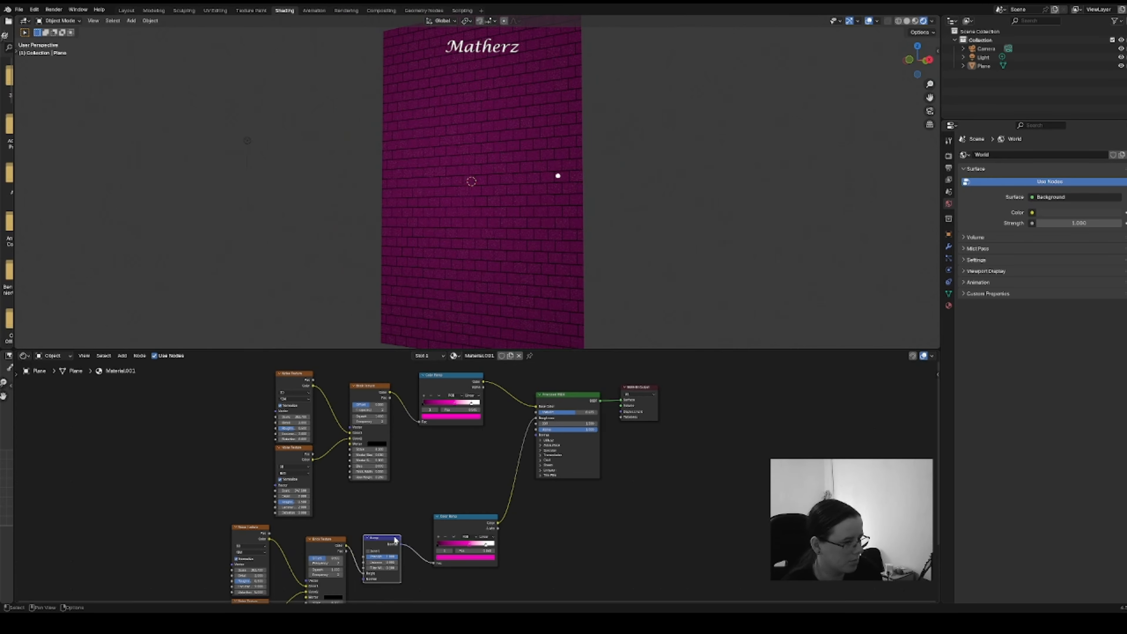
key(x)
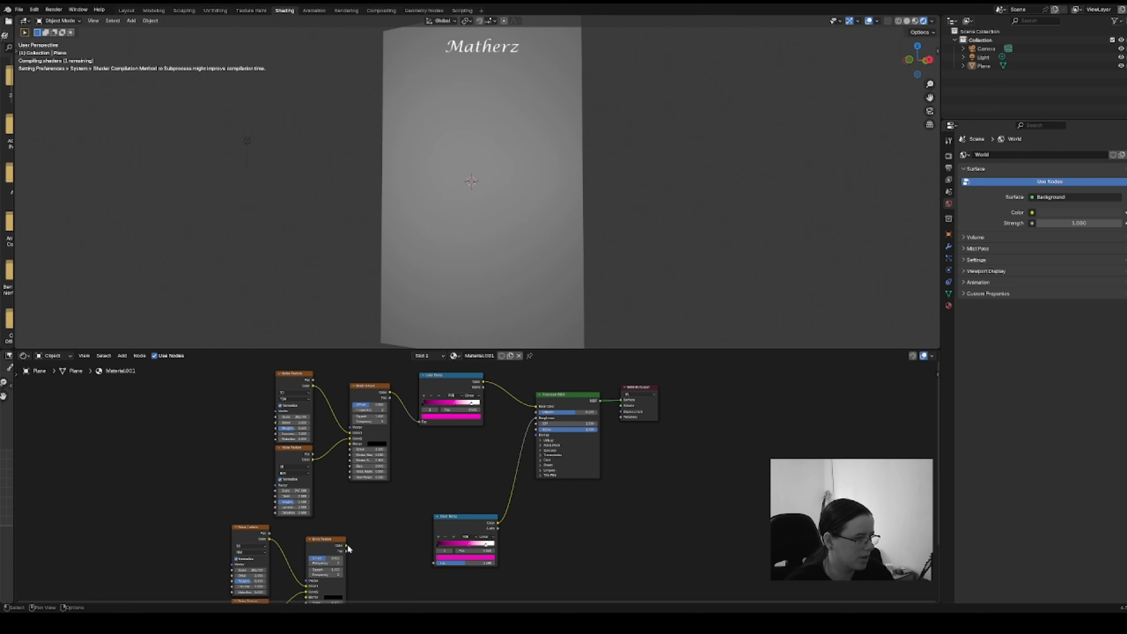
drag(347, 545, 432, 562)
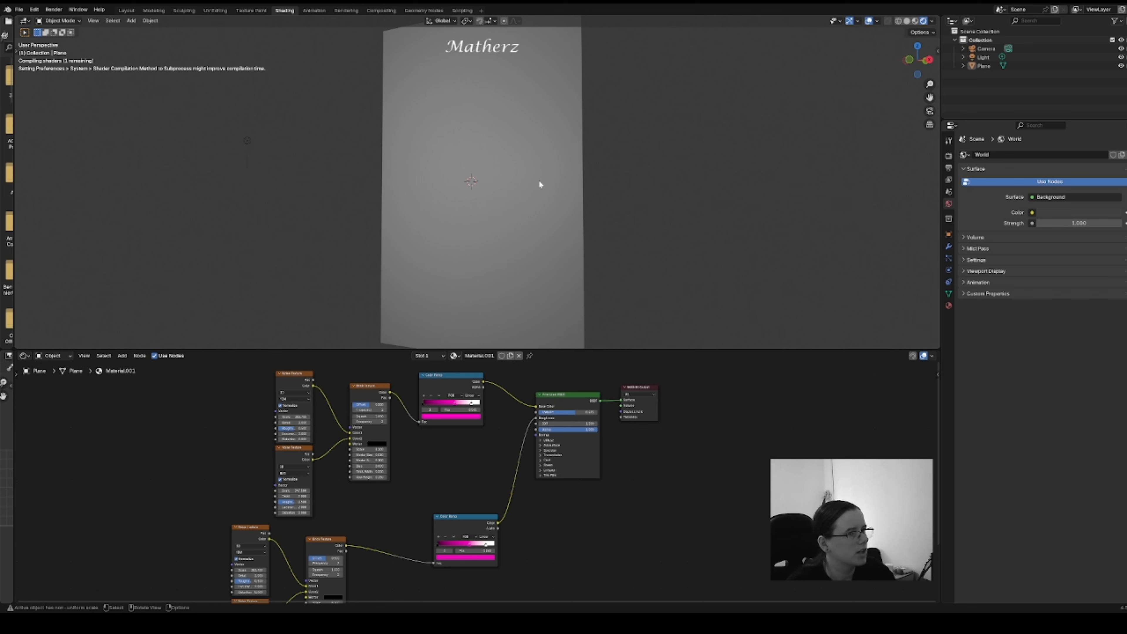
- View the brick wall through the active camera and fit the camera frame to the viewport
middle_drag(540, 185, 260, 61)
click(93, 20)
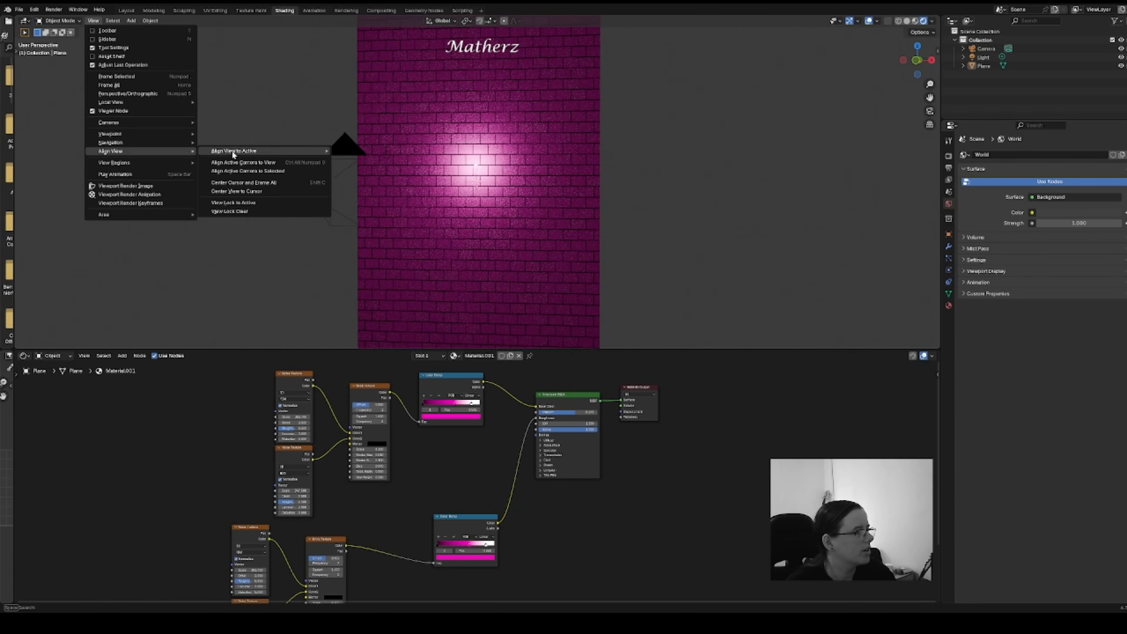
mouse_move(157, 135)
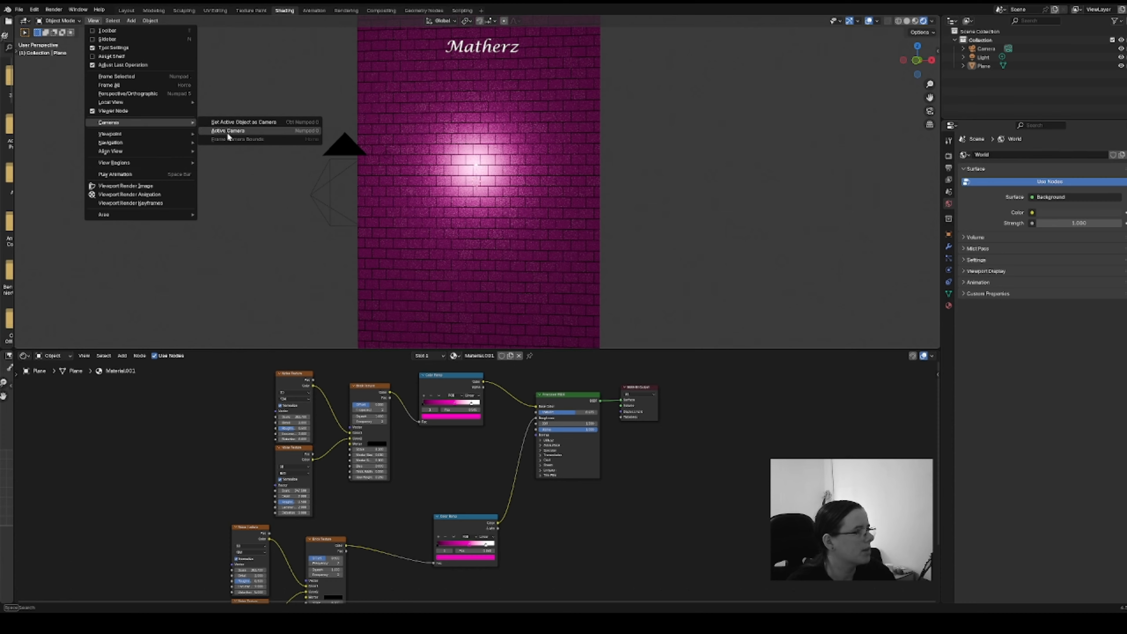
click(228, 134)
key(Home)
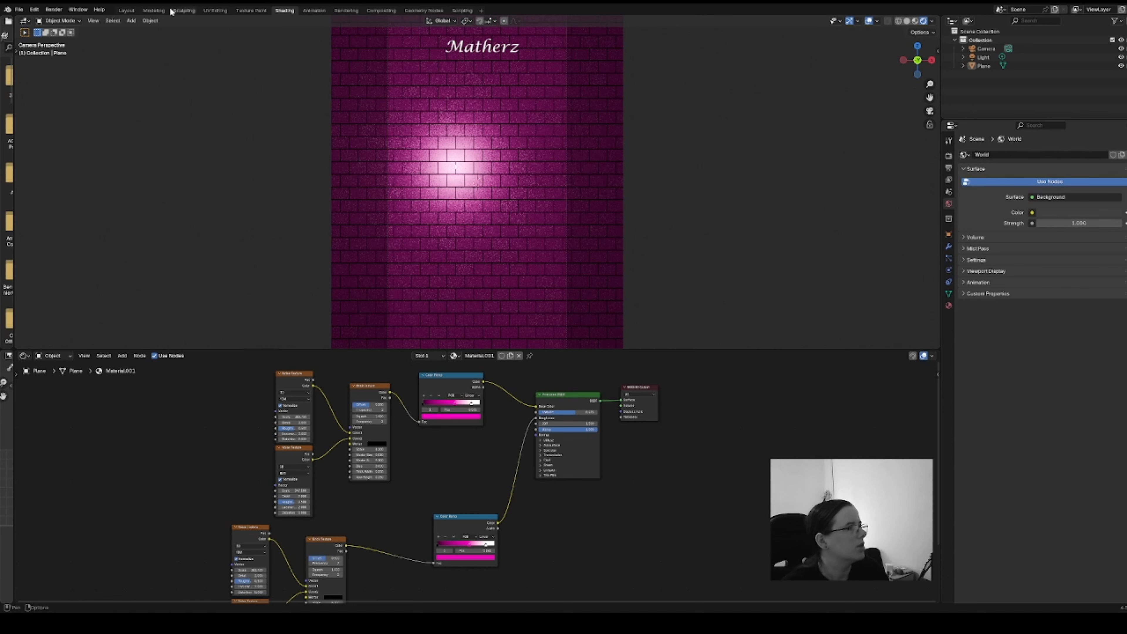
- Split the Layout workspace's 3D viewport into two side-by-side views, one angled, and set the camera view to Rendered shading
click(126, 10)
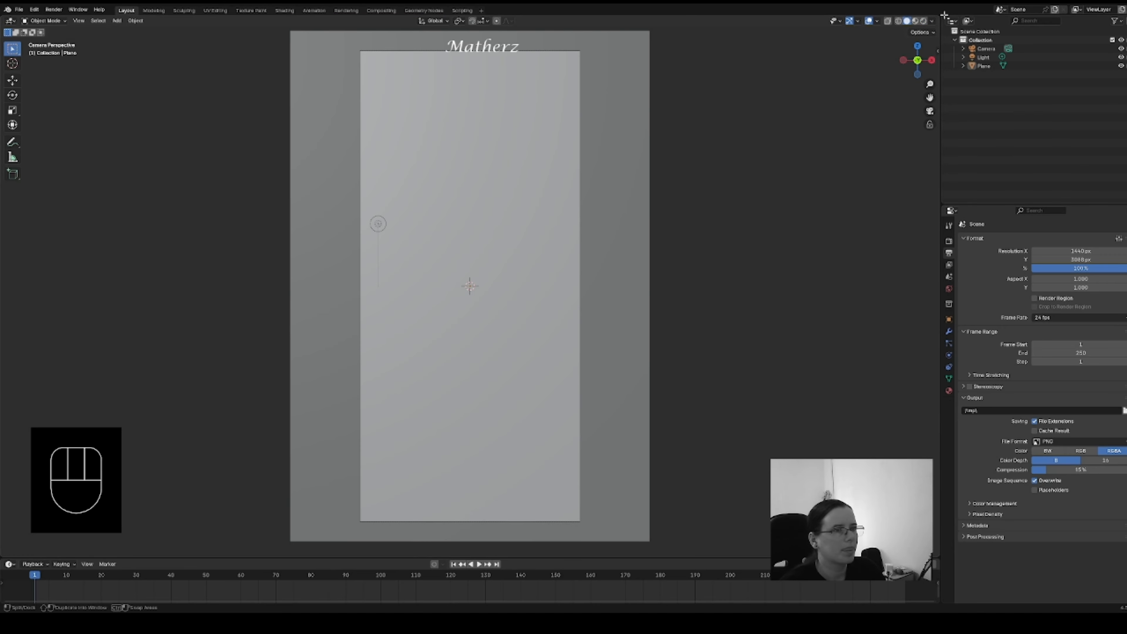
drag(940, 17, 706, 3)
drag(519, 5, 524, 122)
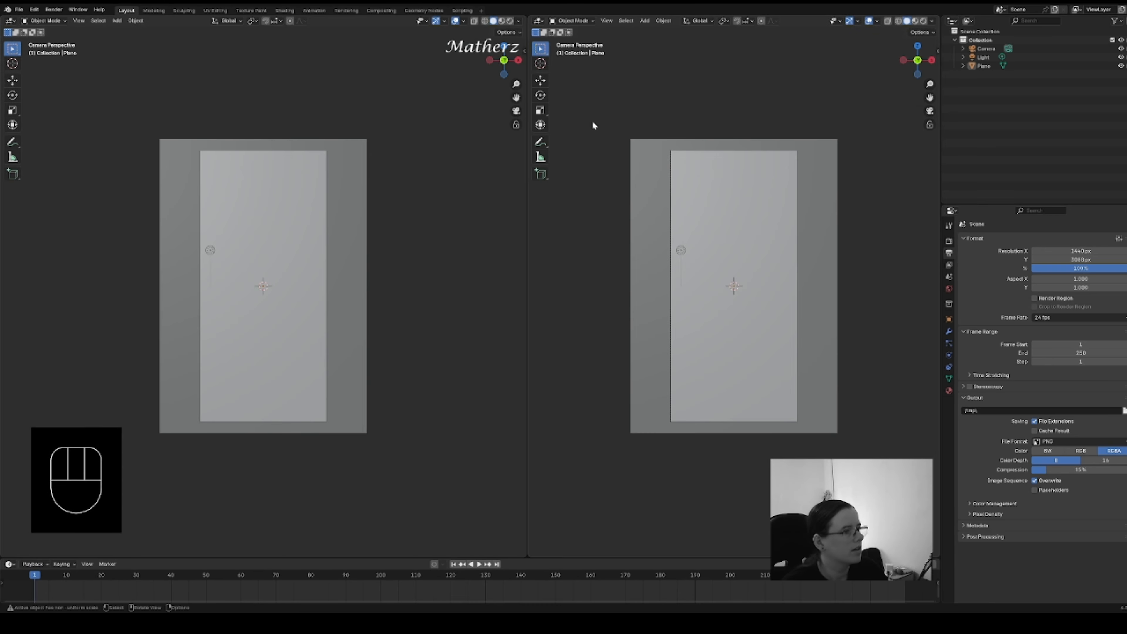
middle_drag(784, 301, 754, 237)
click(755, 237)
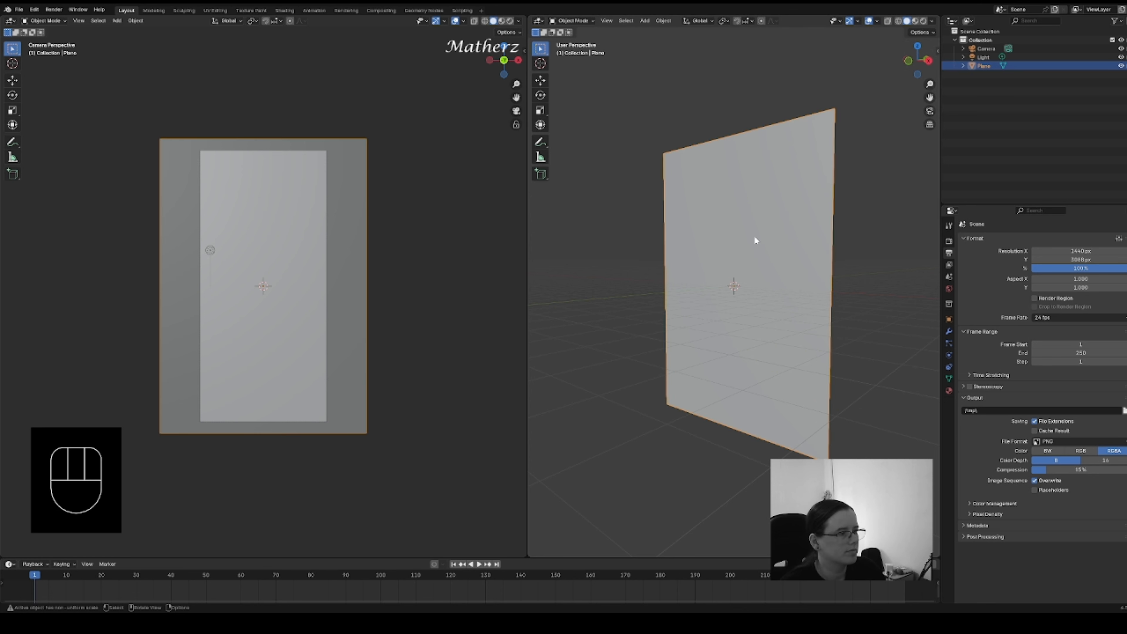
click(501, 20)
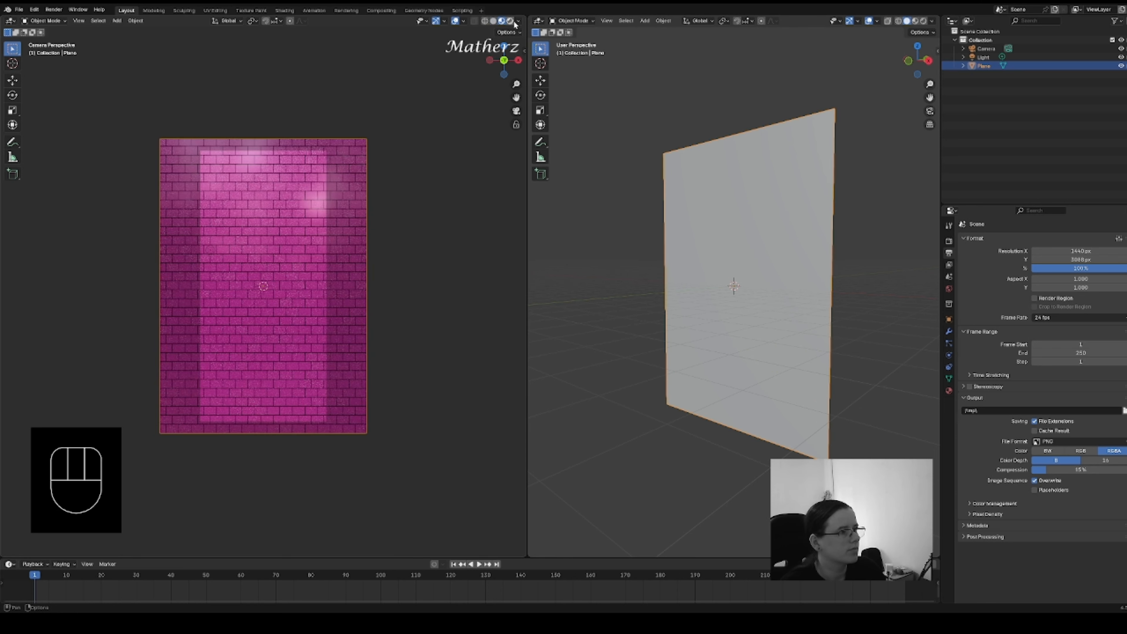
click(510, 21)
- Move the light along X to the wall's vertical centre line and raise it along Z above the wall in the camera view
middle_drag(627, 278, 653, 315)
click(628, 278)
middle_drag(604, 410, 748, 367)
key(g)
click(733, 384)
key(g)
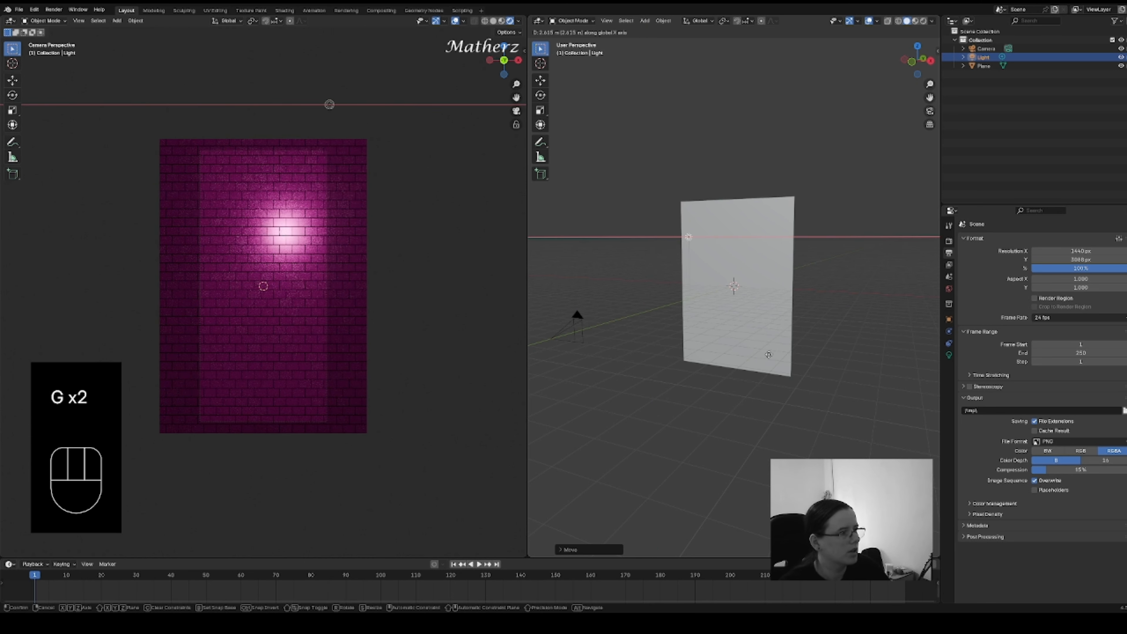
click(746, 361)
key(g)
middle_drag(747, 361, 750, 354)
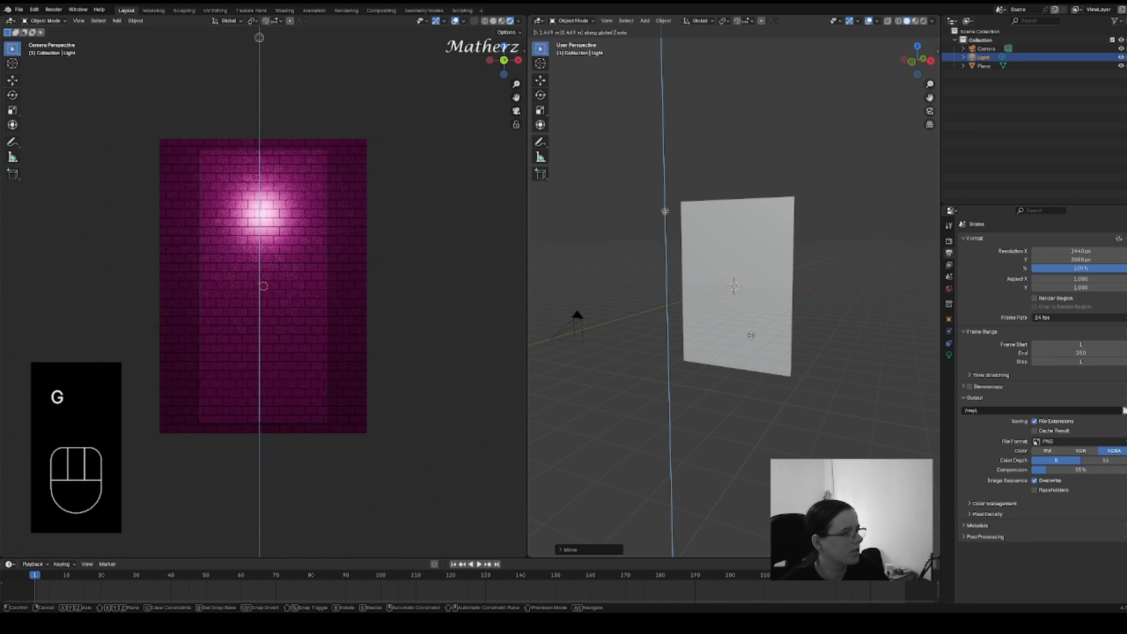
click(754, 336)
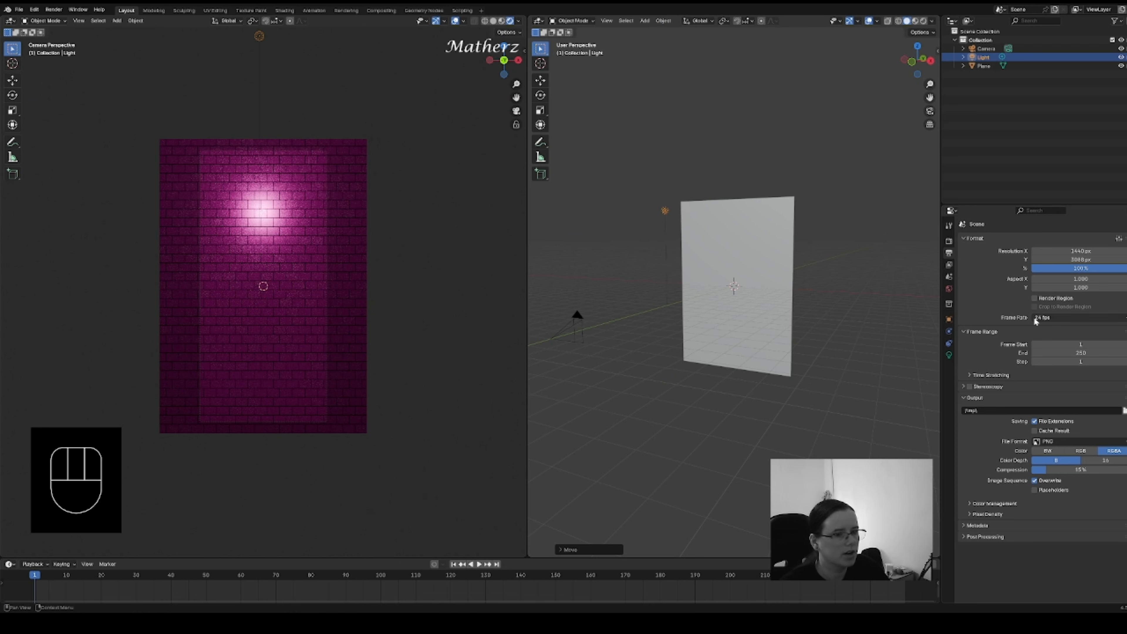
- Raise the point light's Exposure to about 1.65 and inspect the rendered wall up close
click(949, 355)
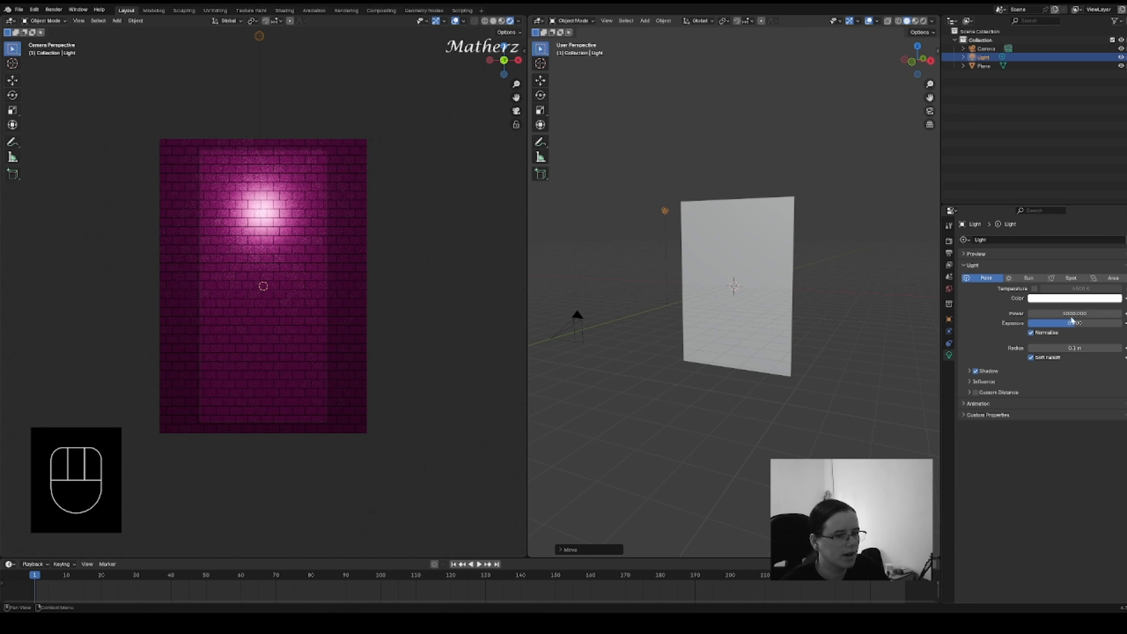
mouse_move(1074, 323)
mouse_down()
mouse_move(1094, 323)
mouse_move(1083, 323)
mouse_up()
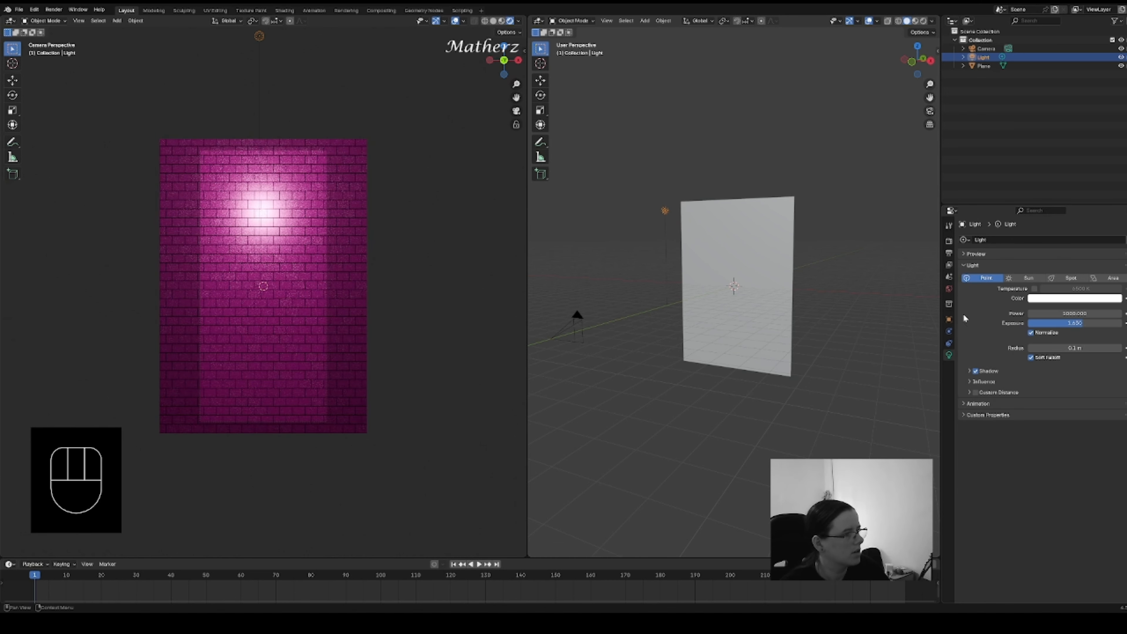
scroll(265, 287, up, 3)
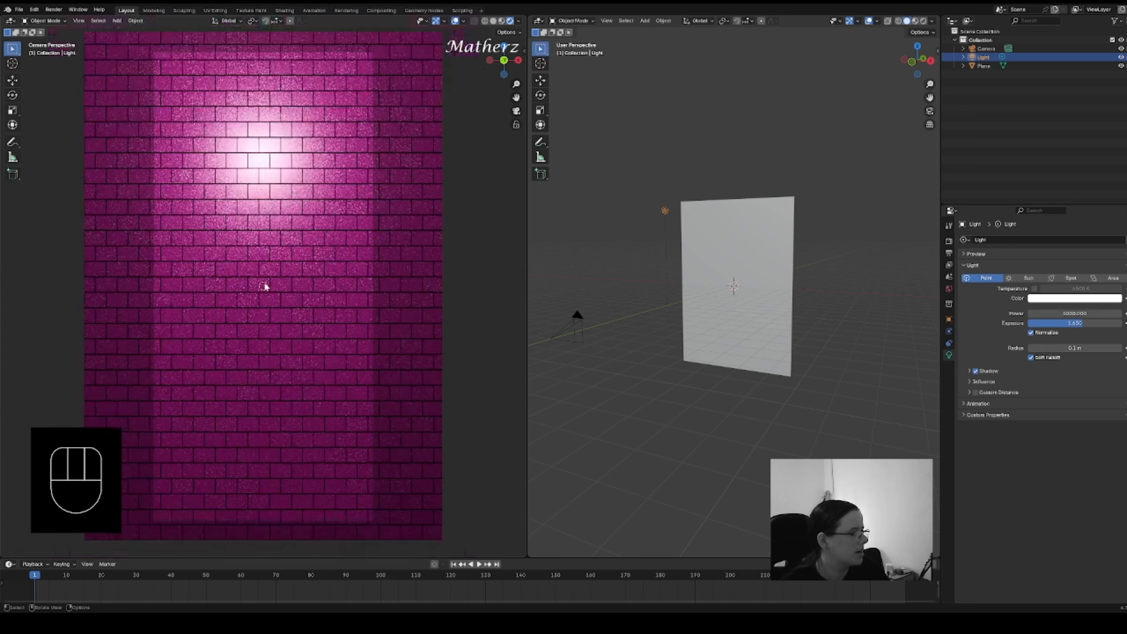